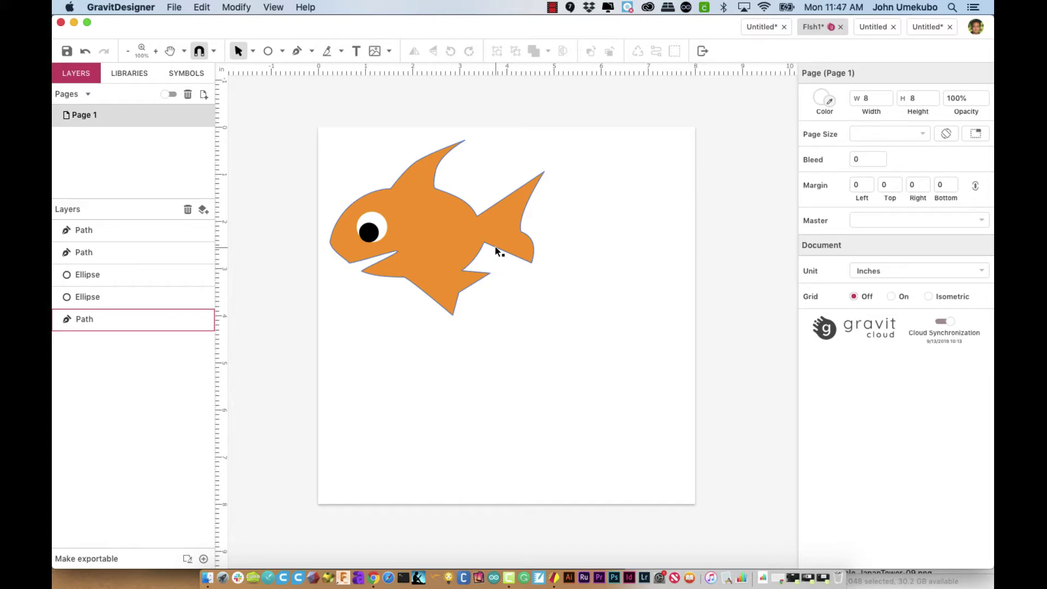
Step: Activate the Pen tool and set its fill color to orange
click(312, 52)
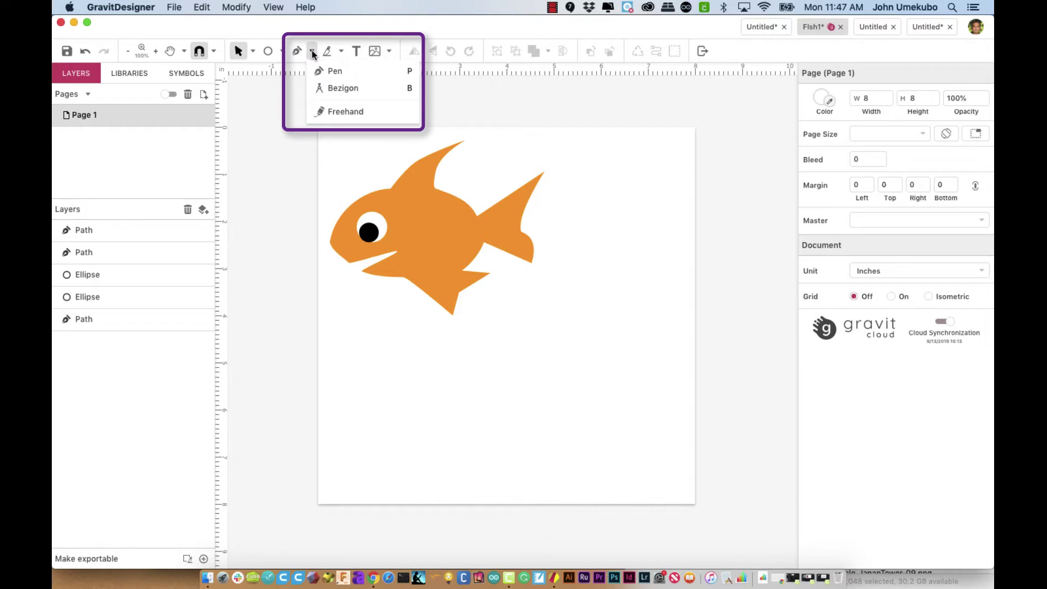
click(330, 73)
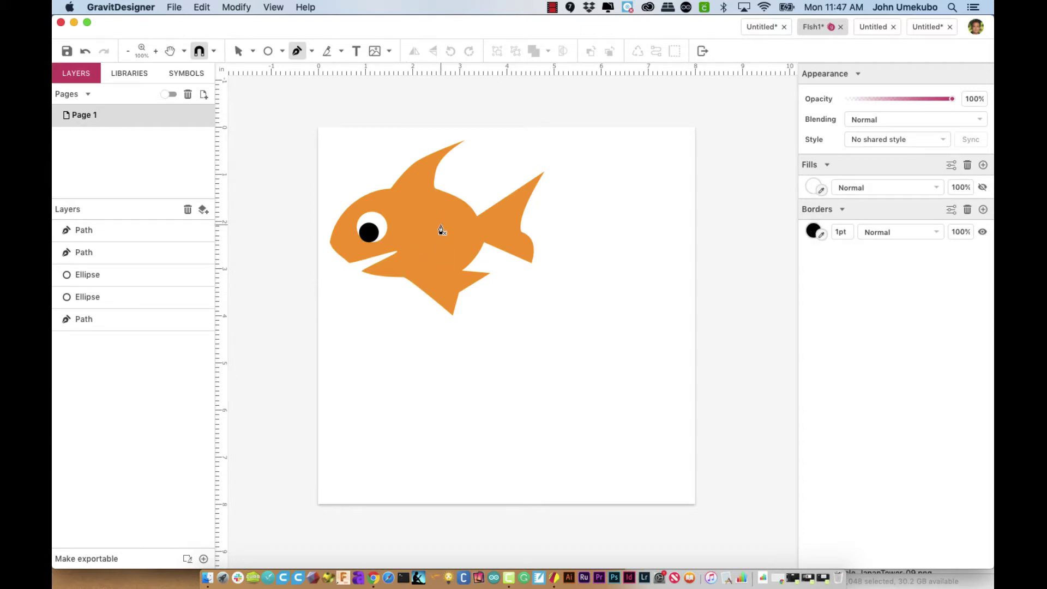
click(812, 186)
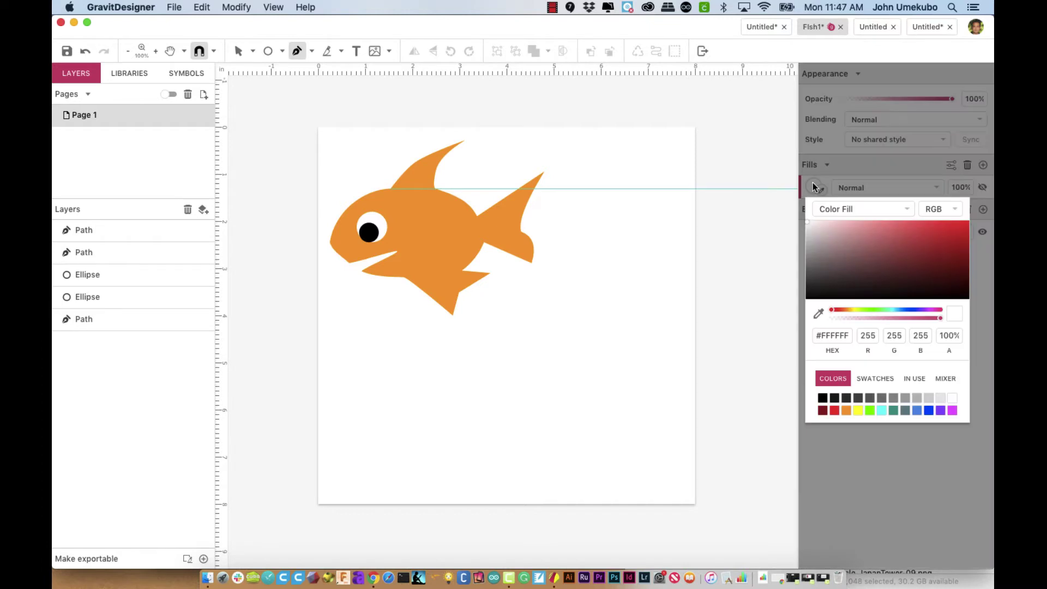
click(846, 411)
click(774, 292)
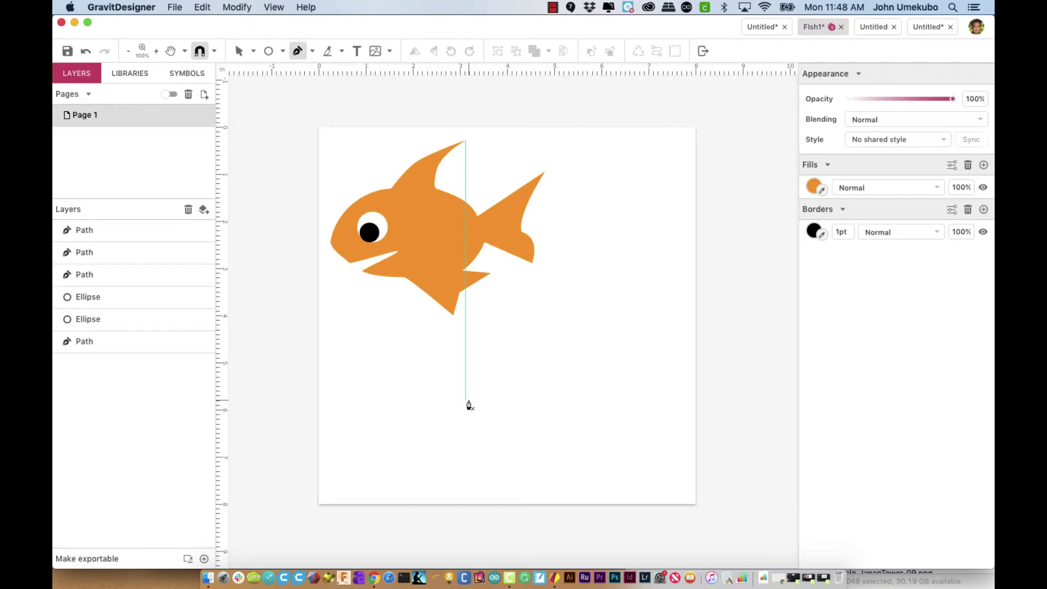
Step: Start a straight-segment fish outline at about X 3.12, Y 5.79 in, tracing from the snout over the head and dorsal fin to the back
click(466, 400)
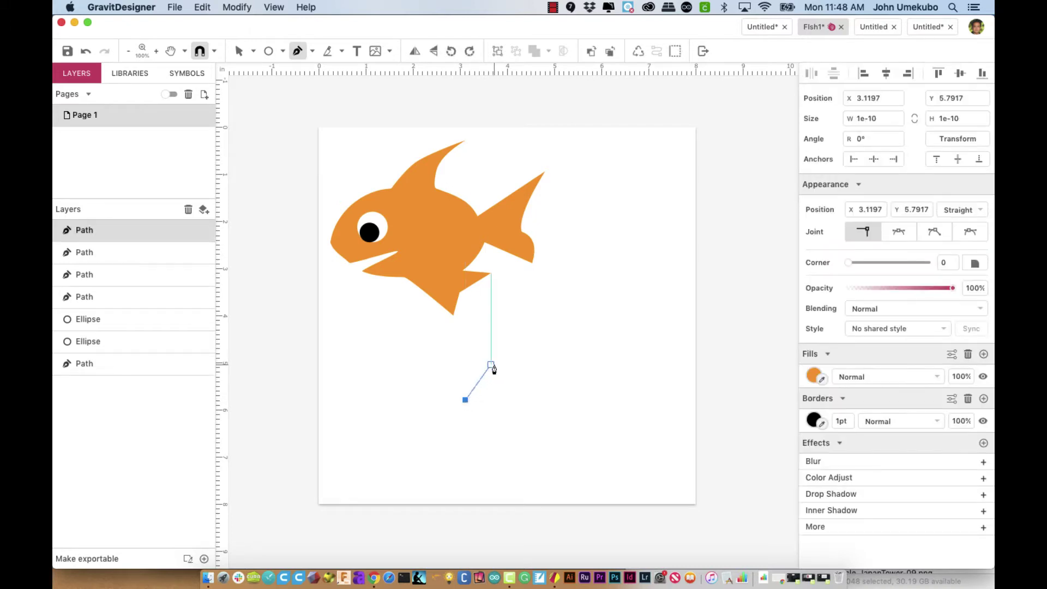
click(491, 364)
click(522, 354)
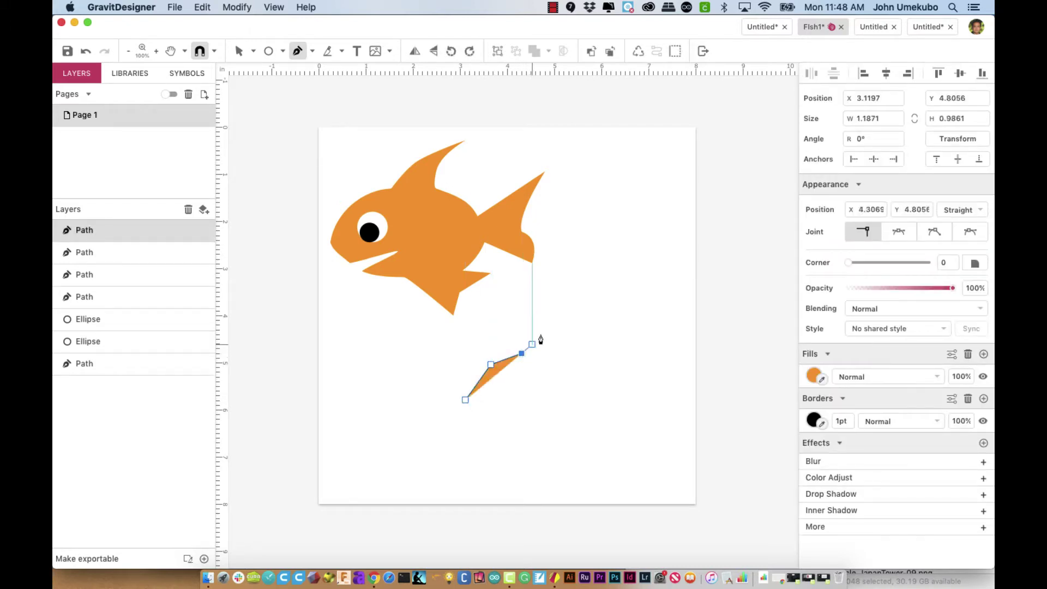
click(545, 325)
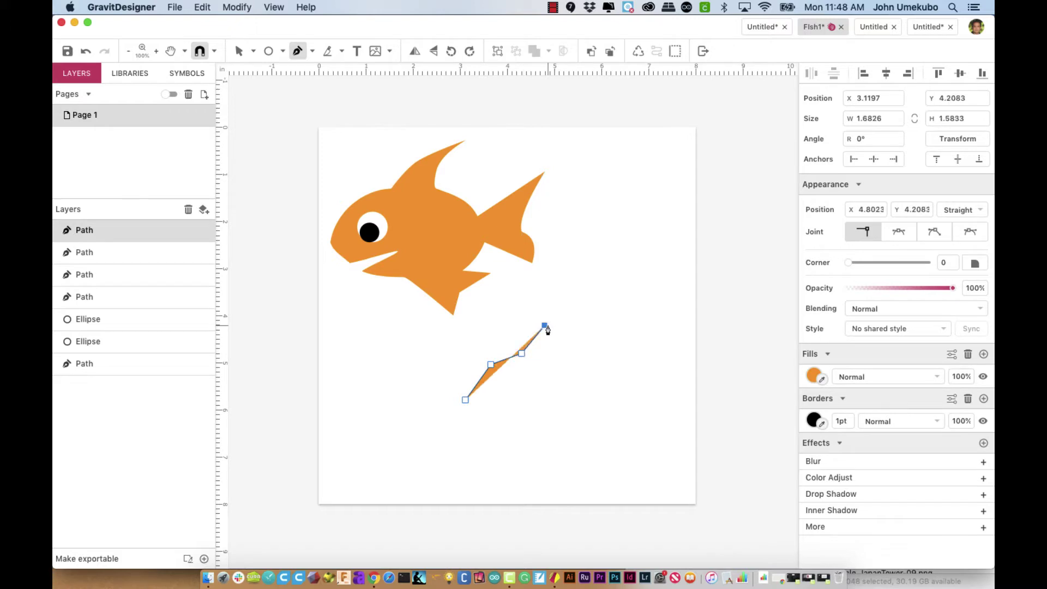
click(594, 304)
click(574, 332)
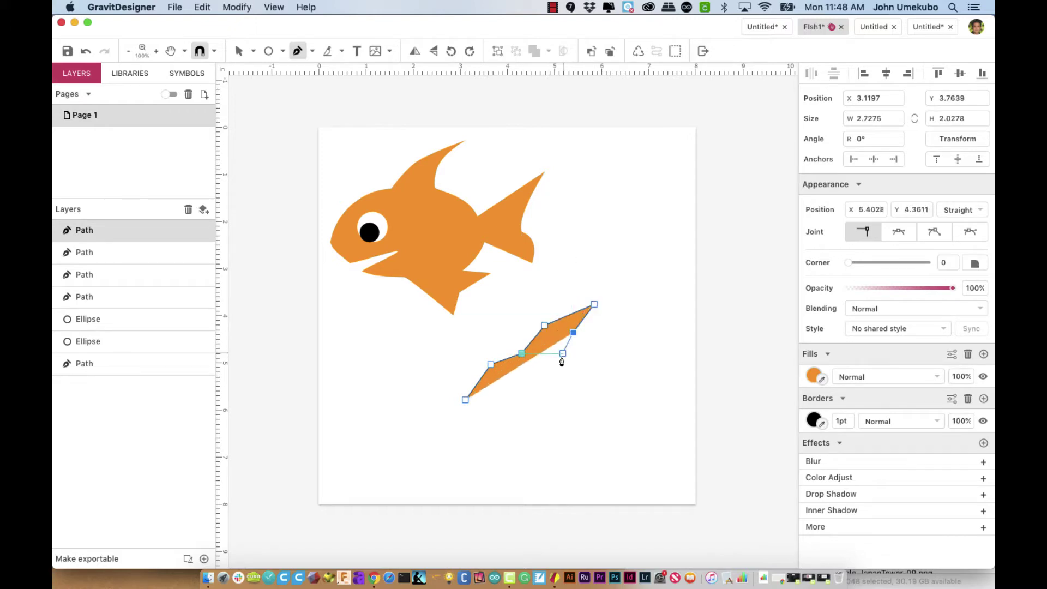
click(560, 360)
click(588, 364)
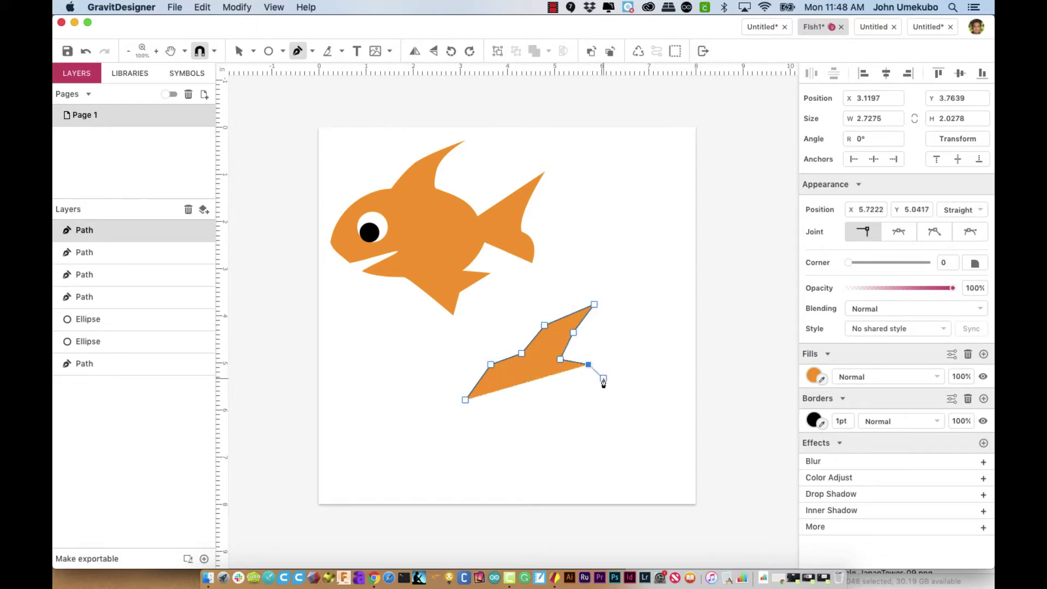
Step: Continue the fish outline around a forked tail, from its upper base through both tips to its lower base
click(606, 378)
click(661, 354)
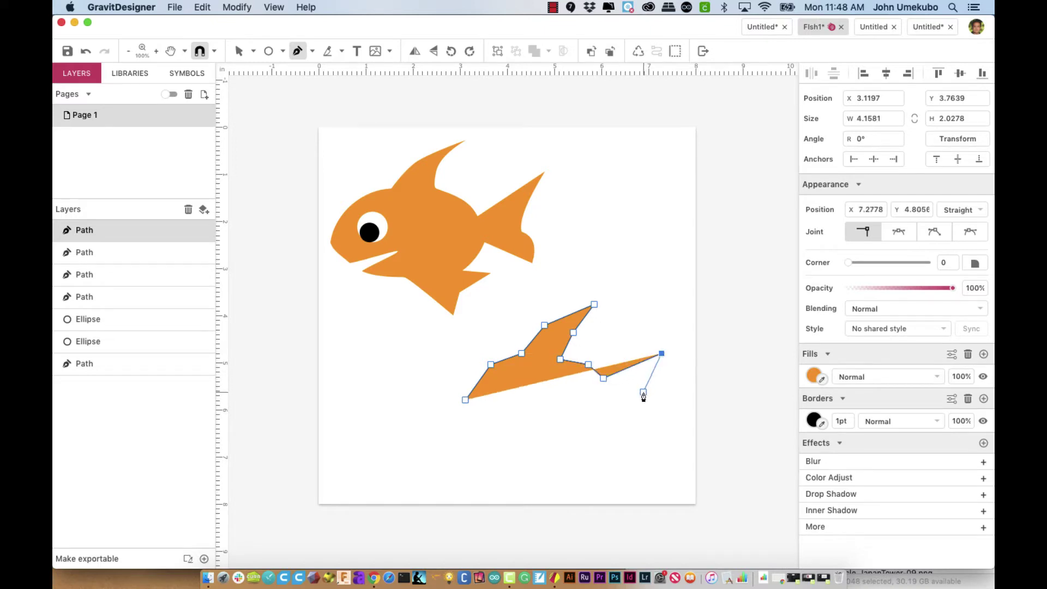
click(644, 392)
click(662, 423)
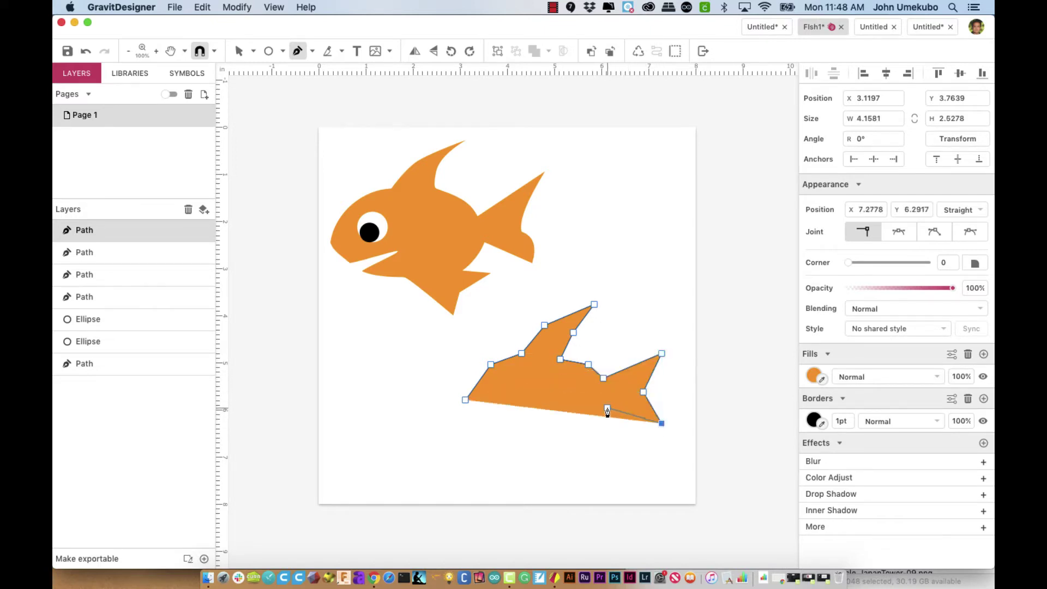
click(607, 407)
Step: Trace the belly, bottom fin, jaw and open mouth and close the path at the snout, about 4.16 by 3.79 in overall
click(600, 427)
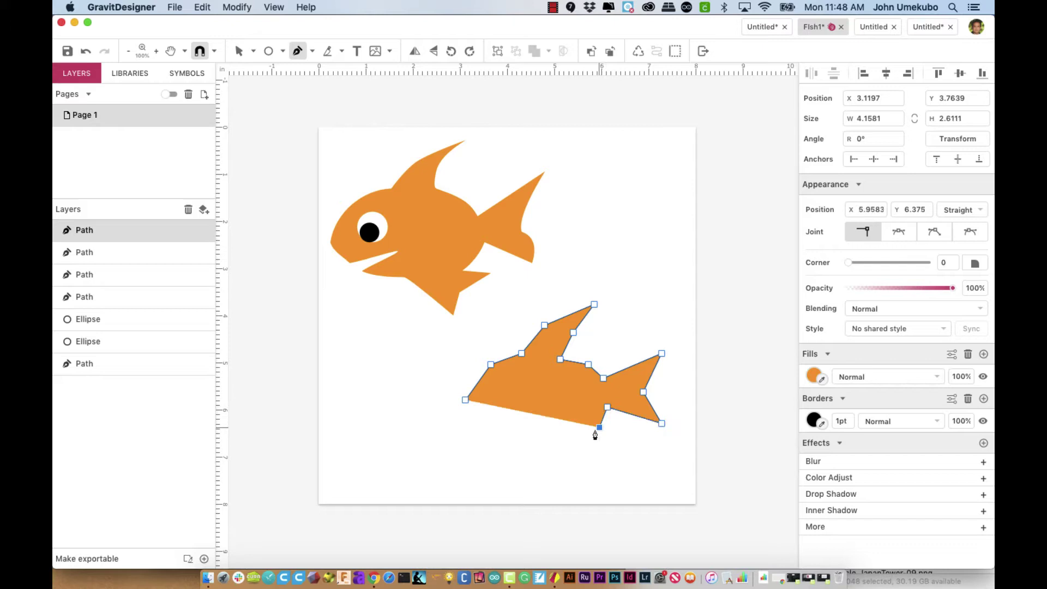
click(561, 443)
click(599, 453)
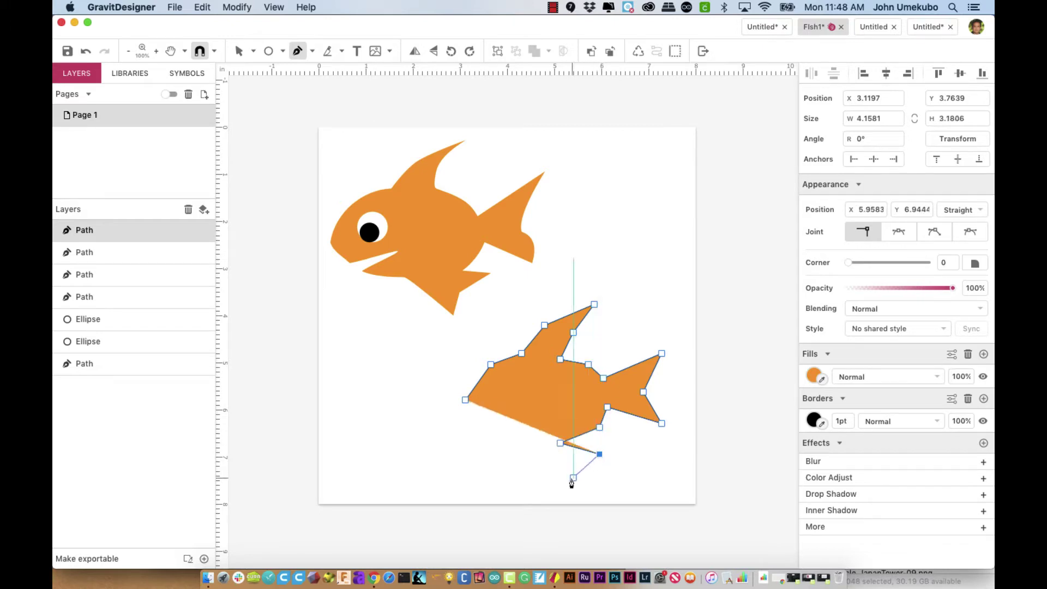
click(567, 484)
click(544, 443)
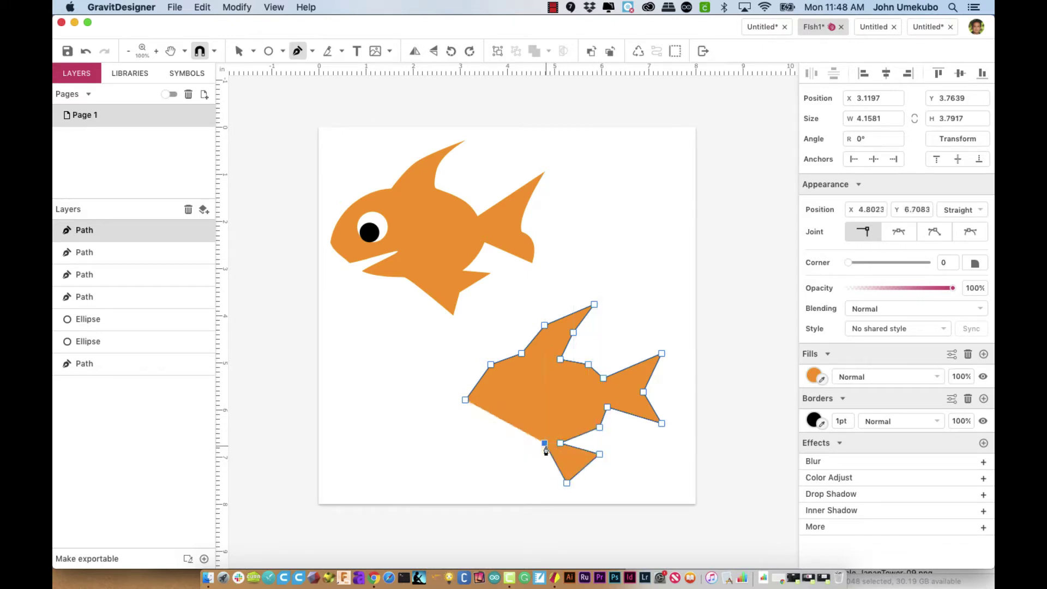
click(491, 443)
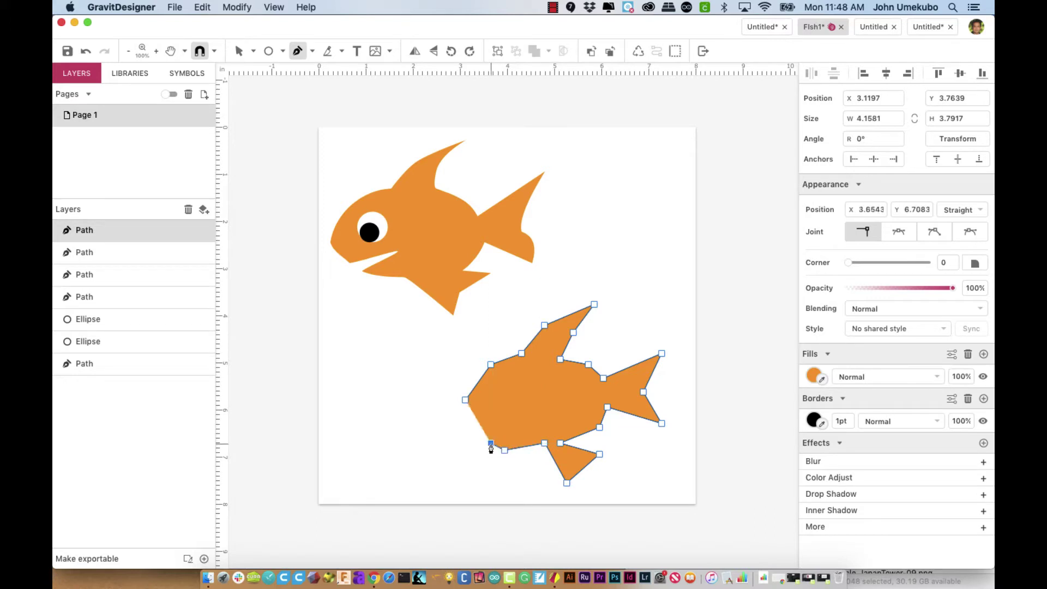
click(505, 428)
click(478, 428)
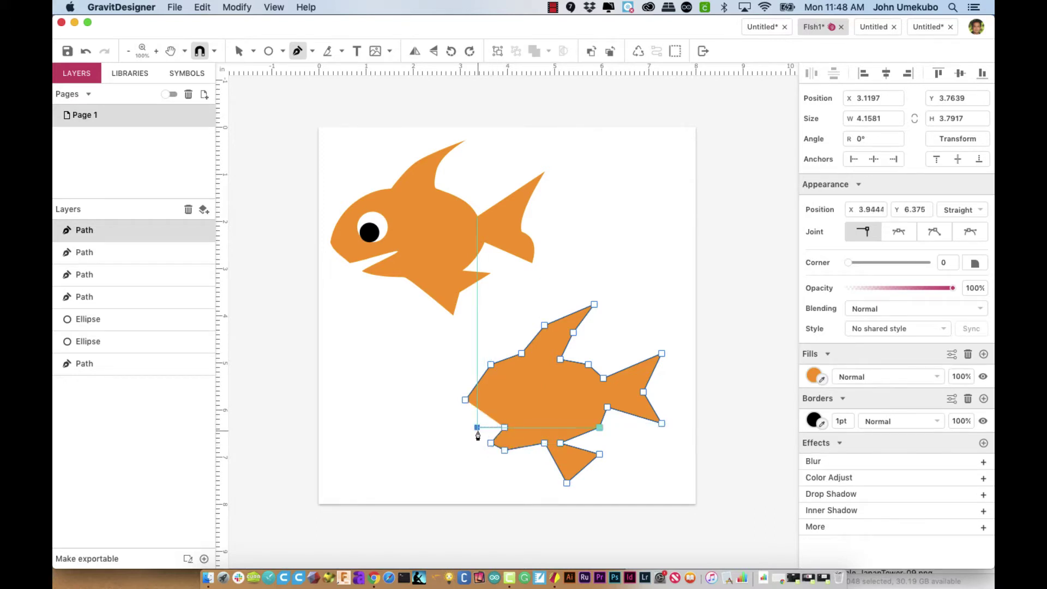
click(465, 402)
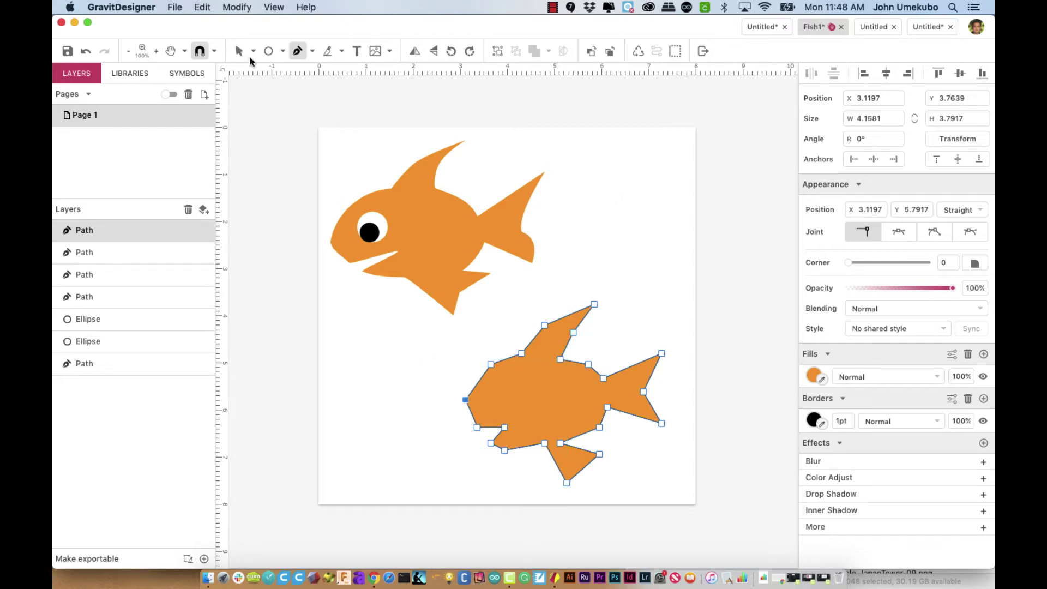
Step: With the Subselect tool, move the new fish's snout anchor outward to about X 2.86 in
click(240, 53)
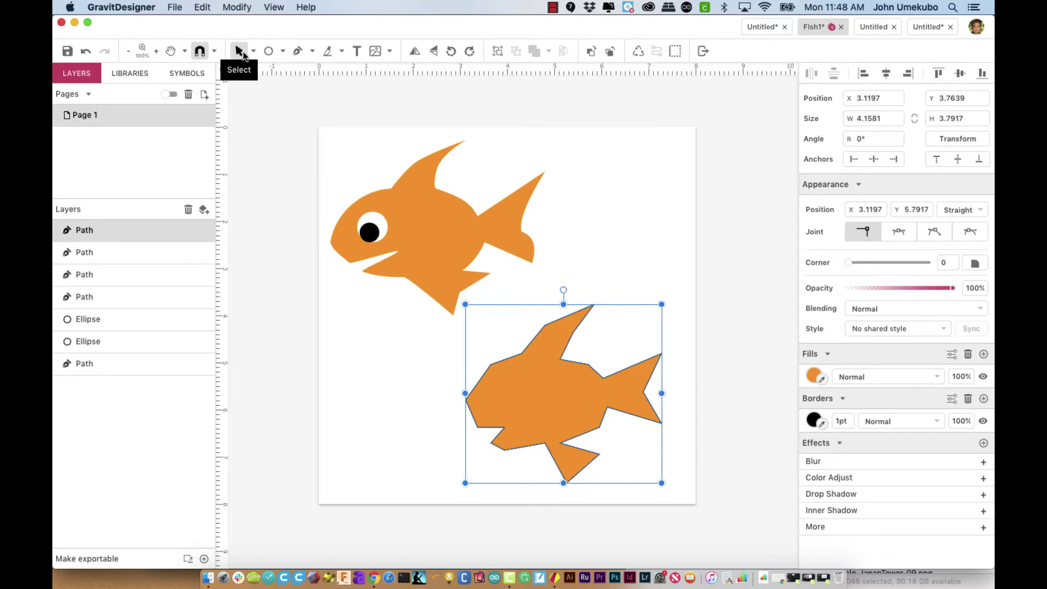
click(253, 53)
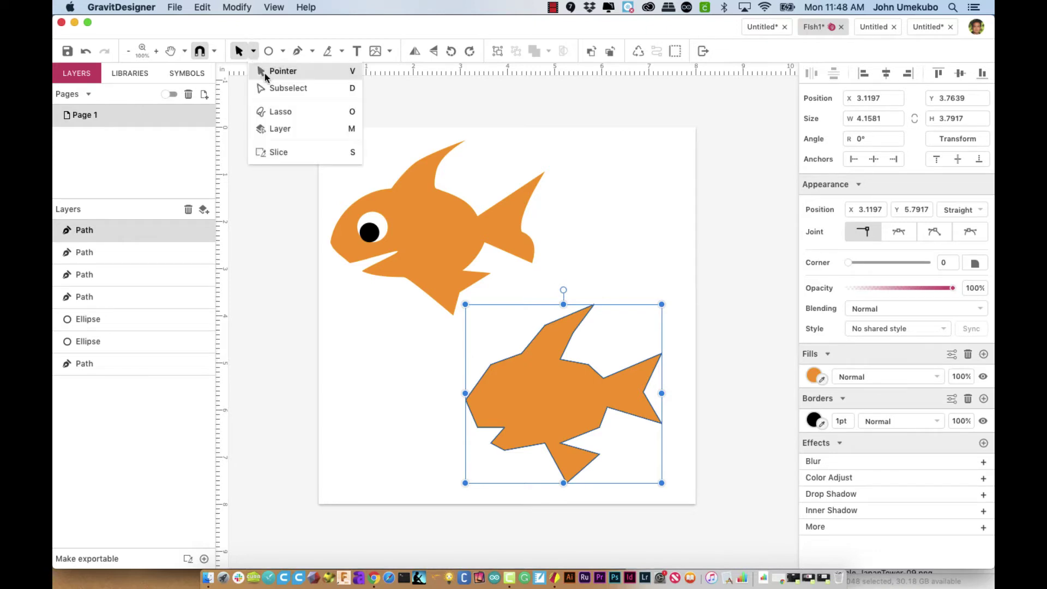
click(271, 90)
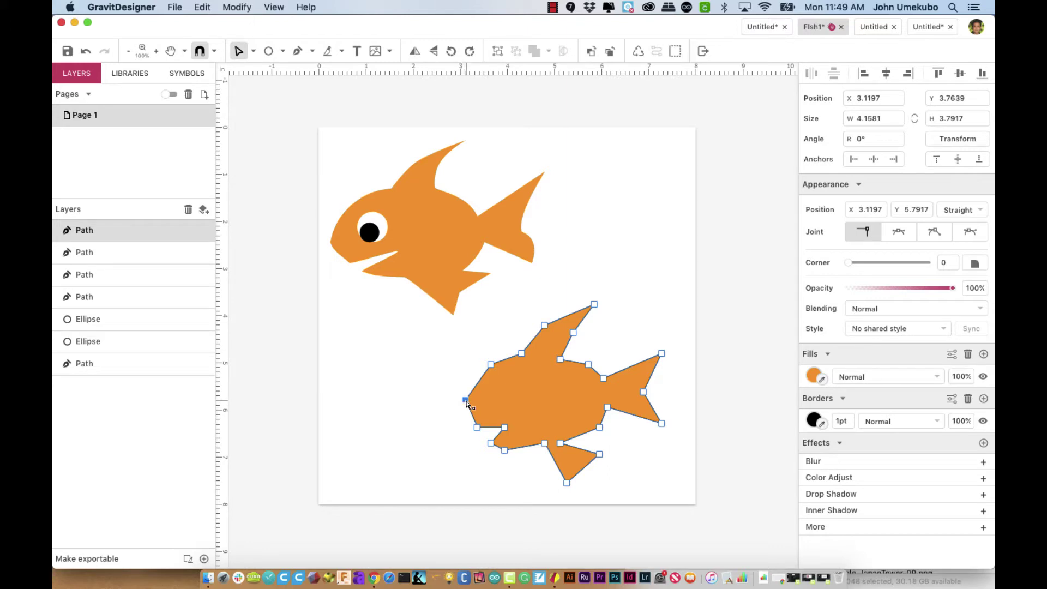
drag(468, 402, 457, 405)
Step: Set Mirrored joints on the forehead anchor and the mid anchors of the dorsal fin's front and rear edges
click(491, 364)
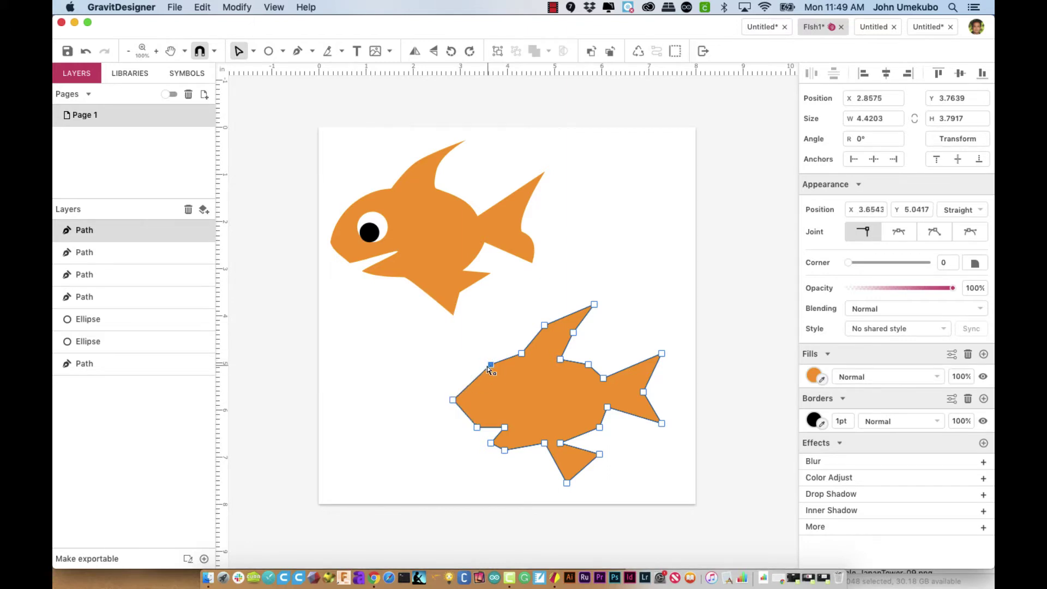
click(899, 233)
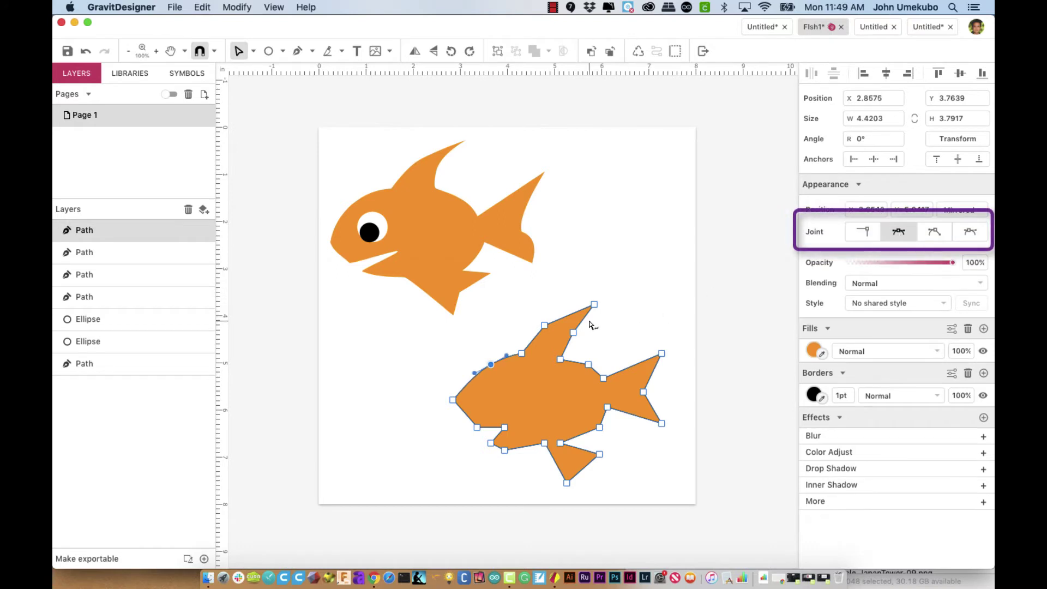
click(545, 325)
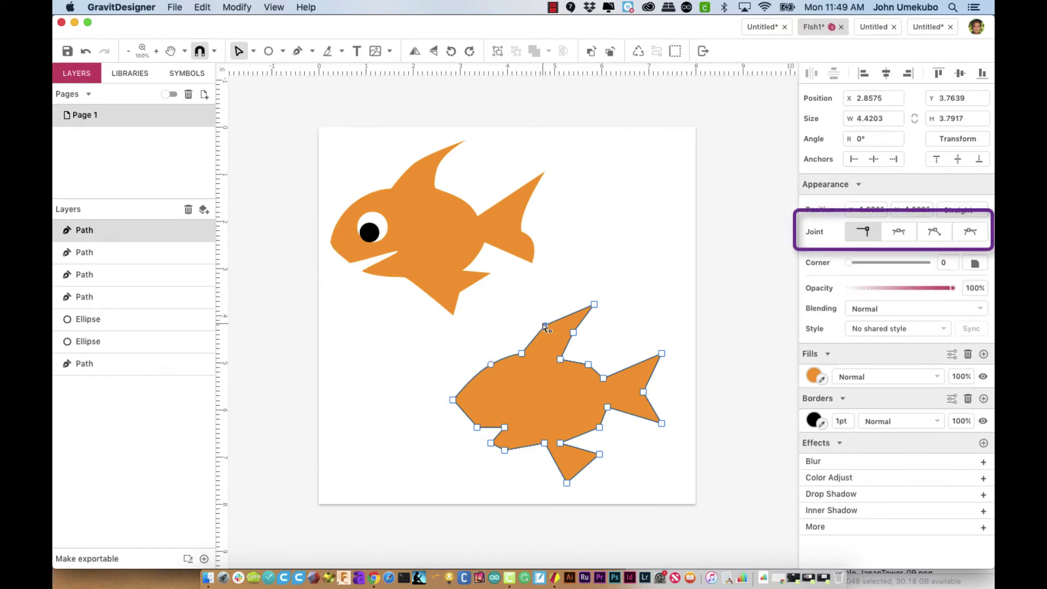
click(904, 235)
click(573, 332)
click(899, 233)
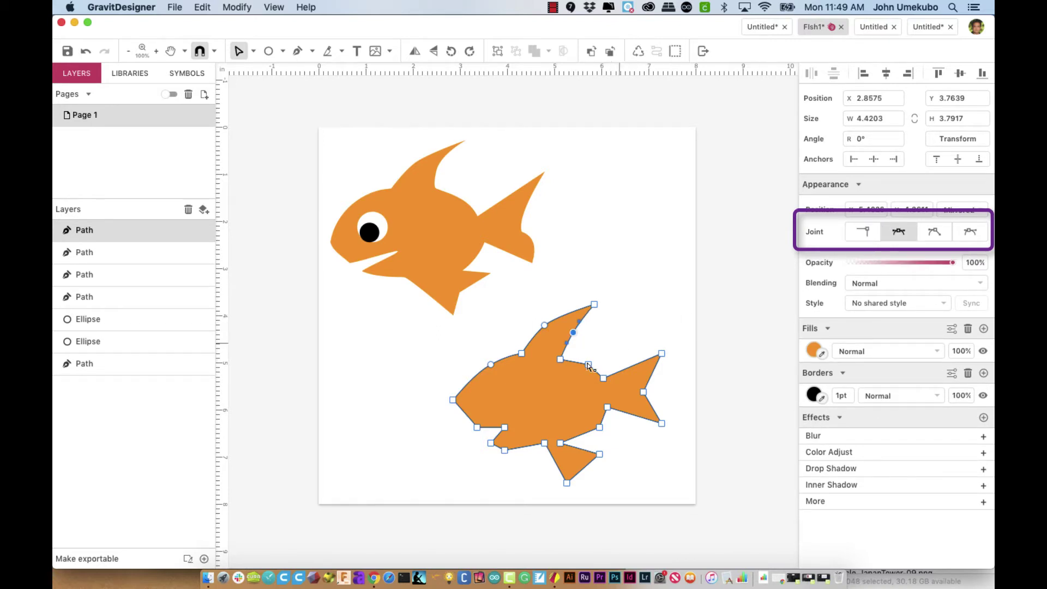
Step: Set Mirrored joints on the anchors at the back ahead of the tail, the tail notch and the rear belly
click(588, 365)
click(892, 239)
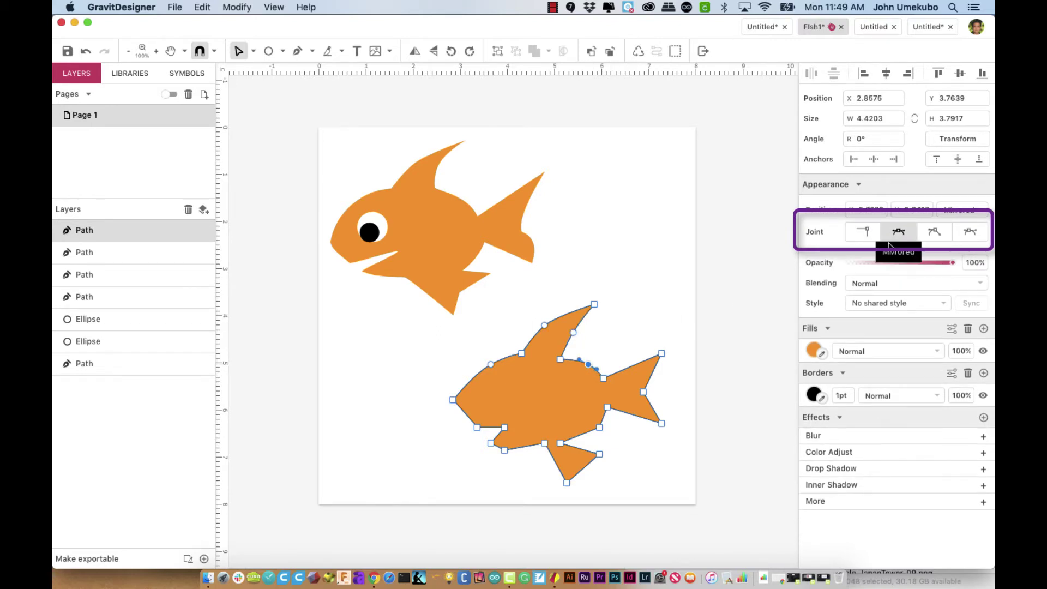
click(644, 391)
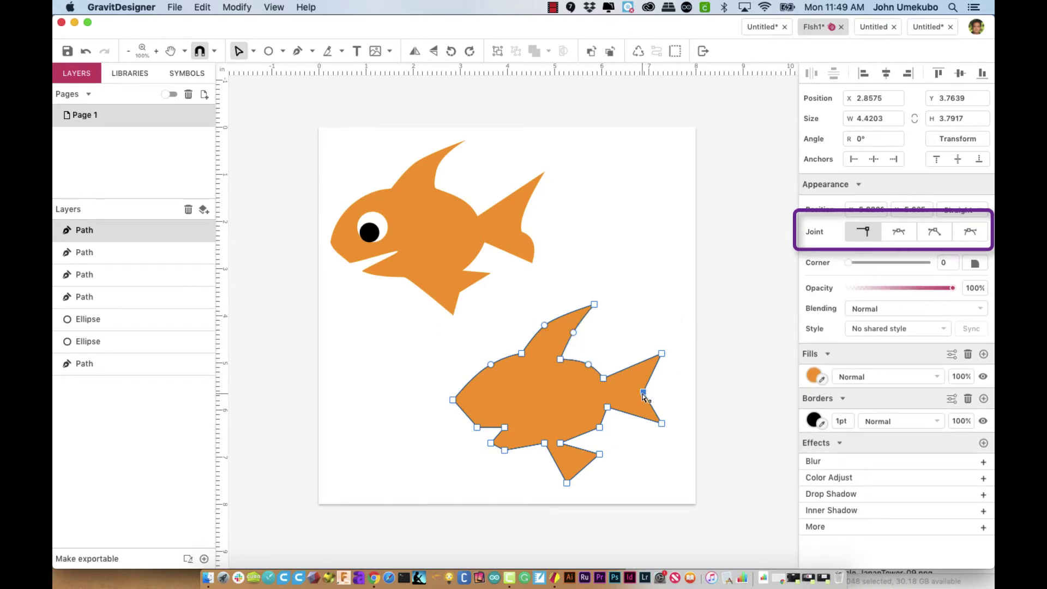
click(901, 234)
click(600, 427)
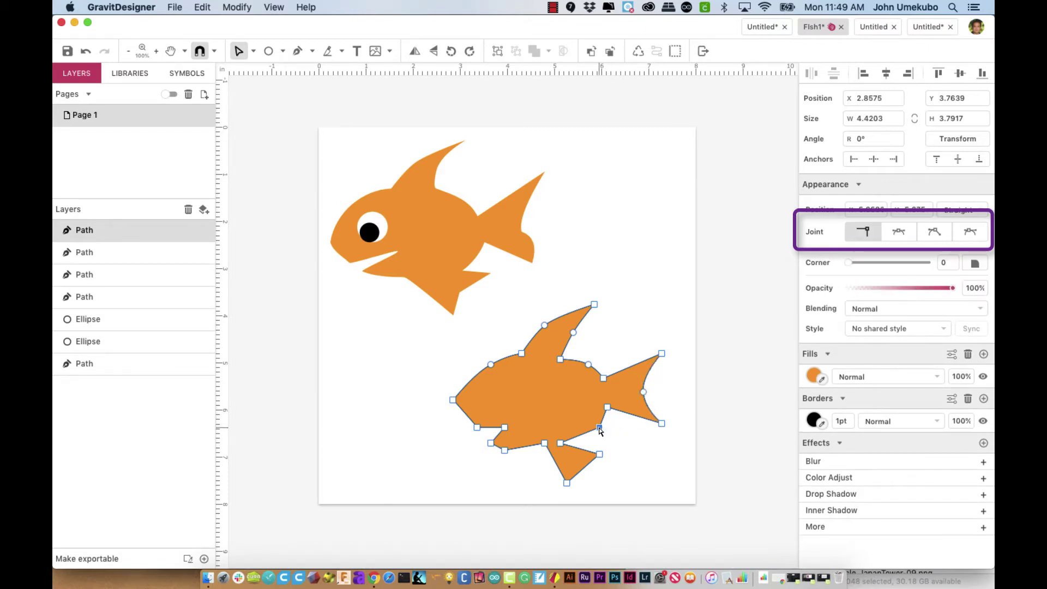
click(895, 236)
Step: Lower the bottom fin's front base anchor level with the underside of the jaw, and set the jaw's bottom anchor to a Mirrored joint
click(544, 443)
drag(546, 445, 546, 451)
click(505, 450)
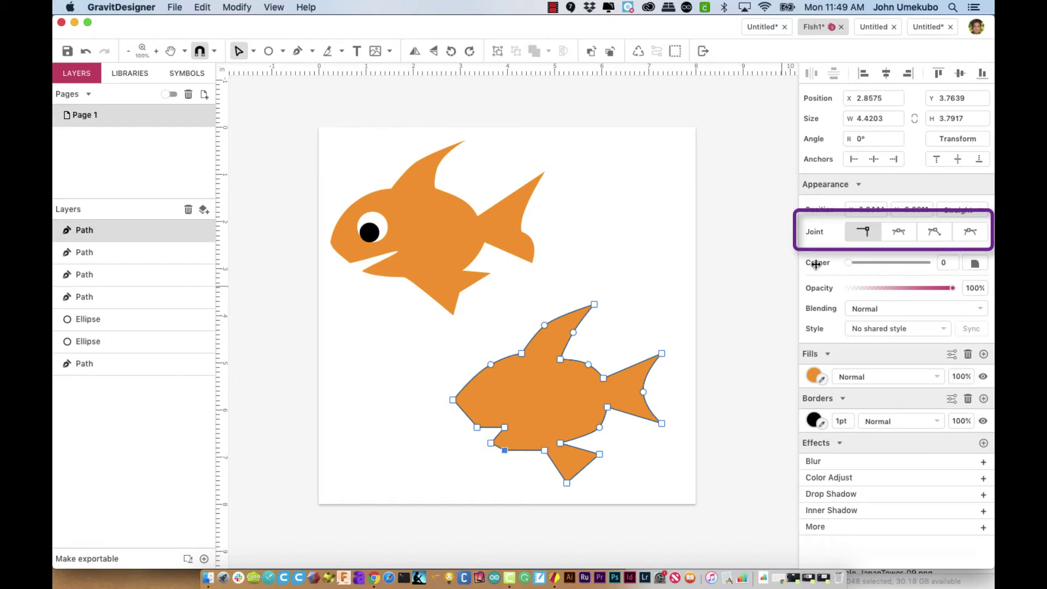
click(899, 232)
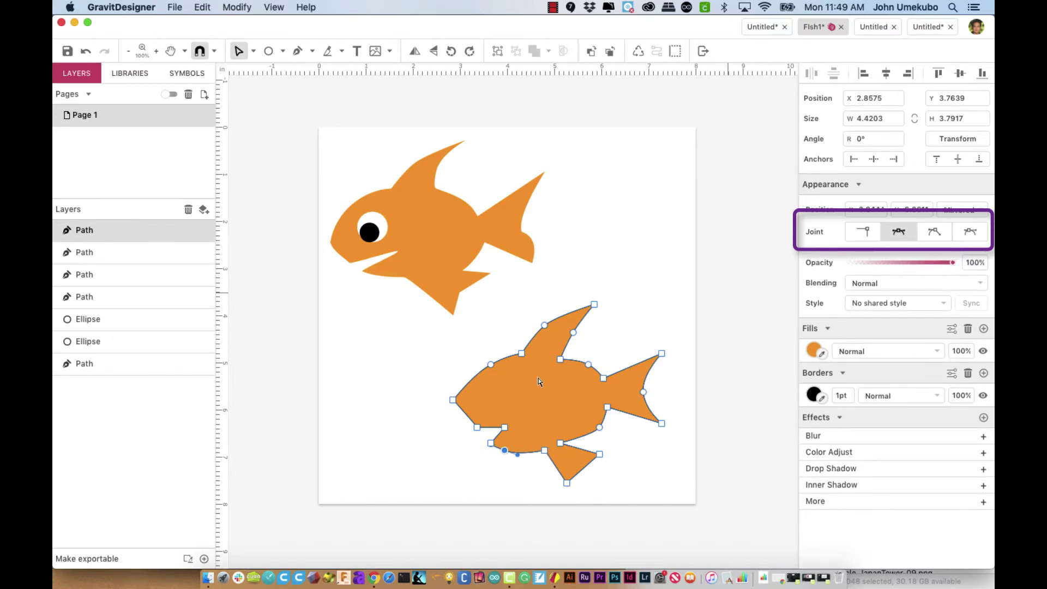
Step: Set the upper lip anchor to a Disconnected joint and move the inner mouth corner to about X 4.14, Y 6.29 in
click(477, 428)
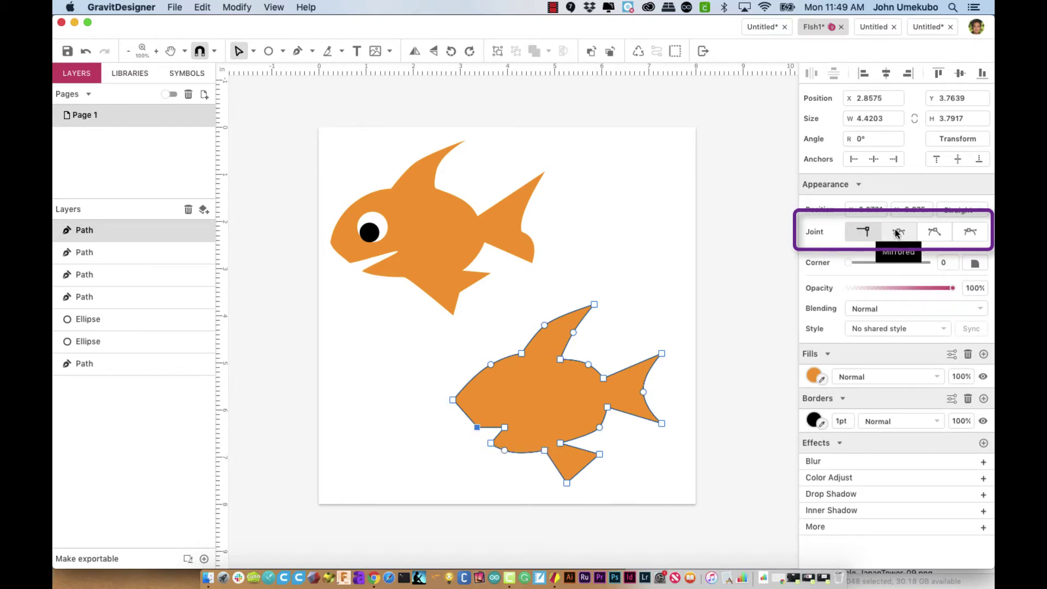
click(933, 232)
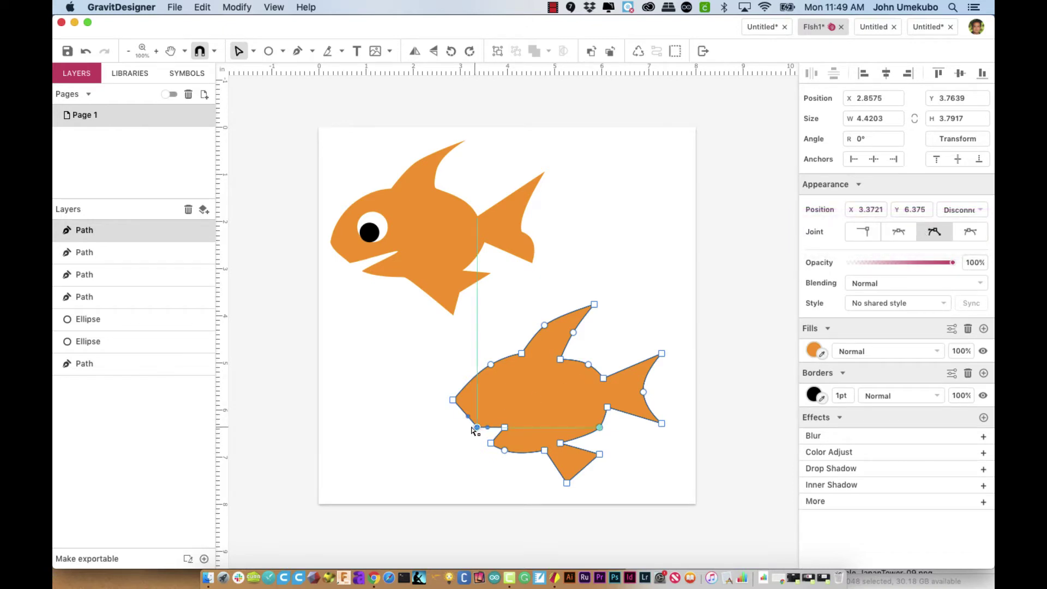
drag(504, 427, 515, 427)
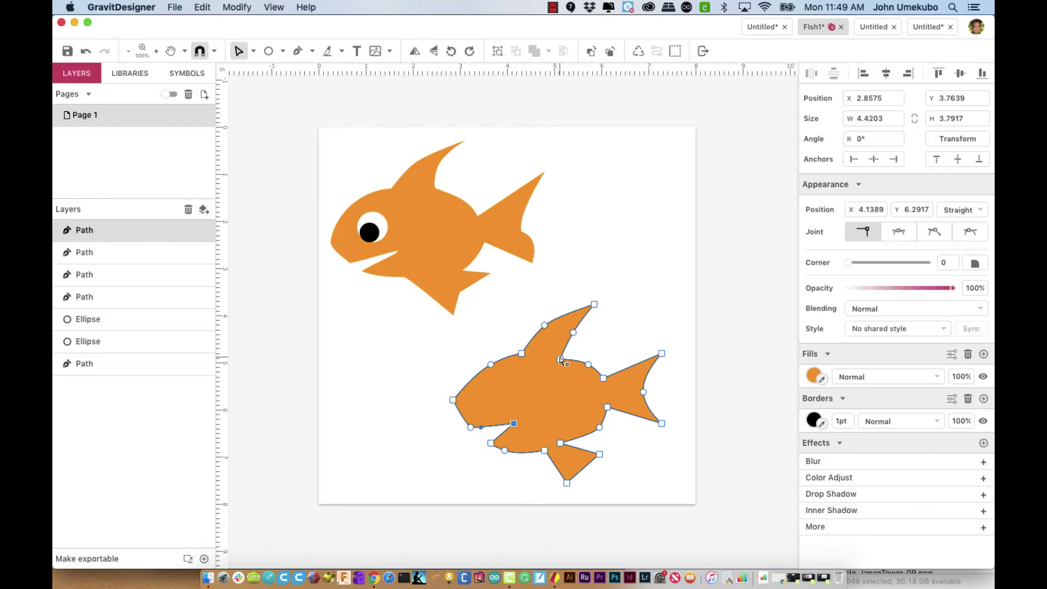
Step: Move the dorsal fin's rear base anchor to about X 5.01, Y 4.81 in, and deselect the path with the Pointer tool
drag(560, 359, 556, 356)
click(253, 52)
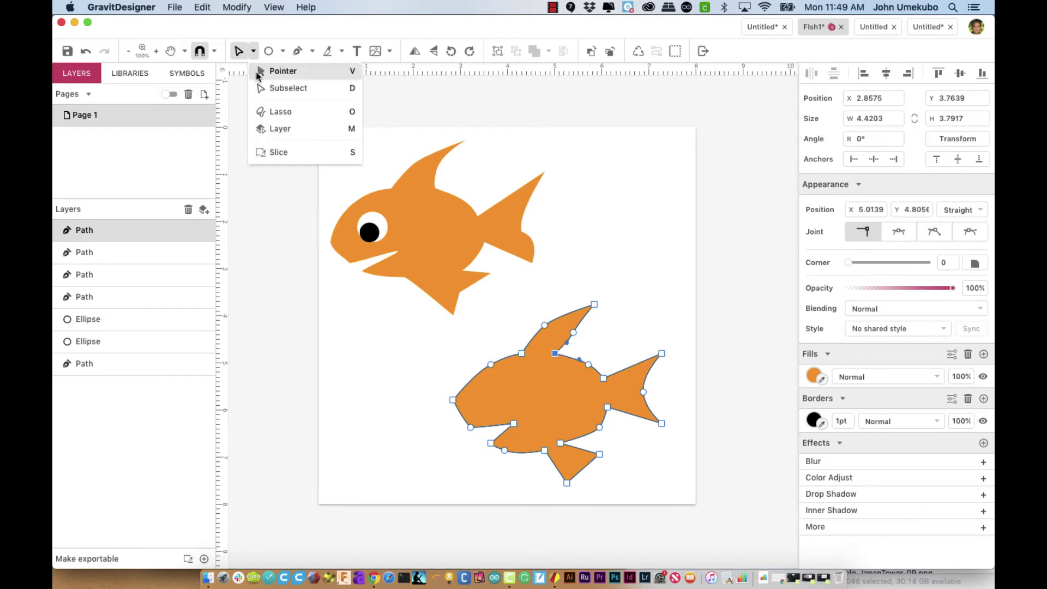
click(260, 72)
click(328, 331)
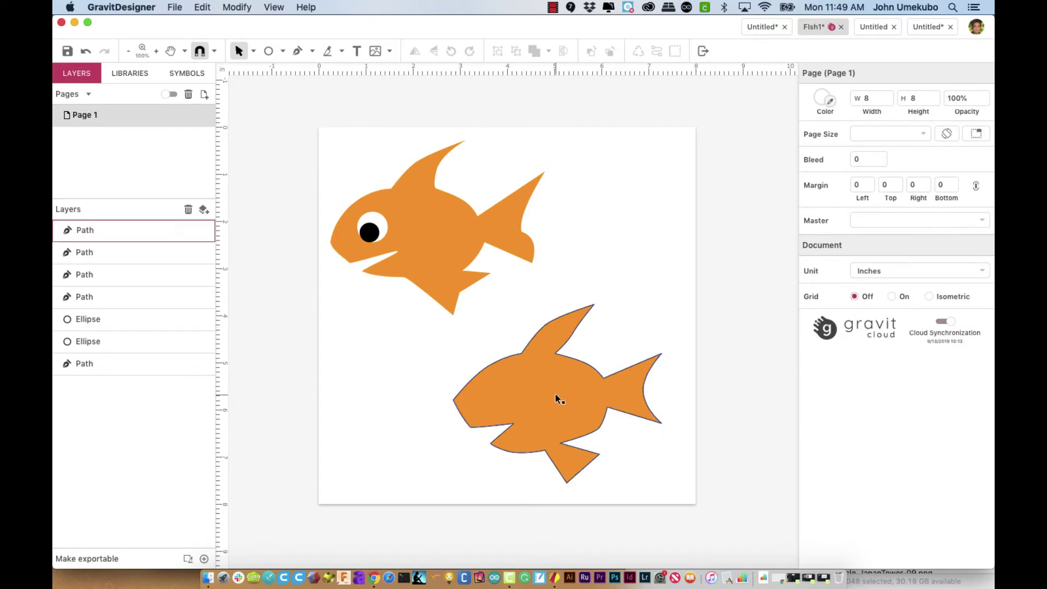
Step: Move the outlined orange fish into the page's upper-right corner and shrink it to about 2.61 by 2.19 in
click(254, 51)
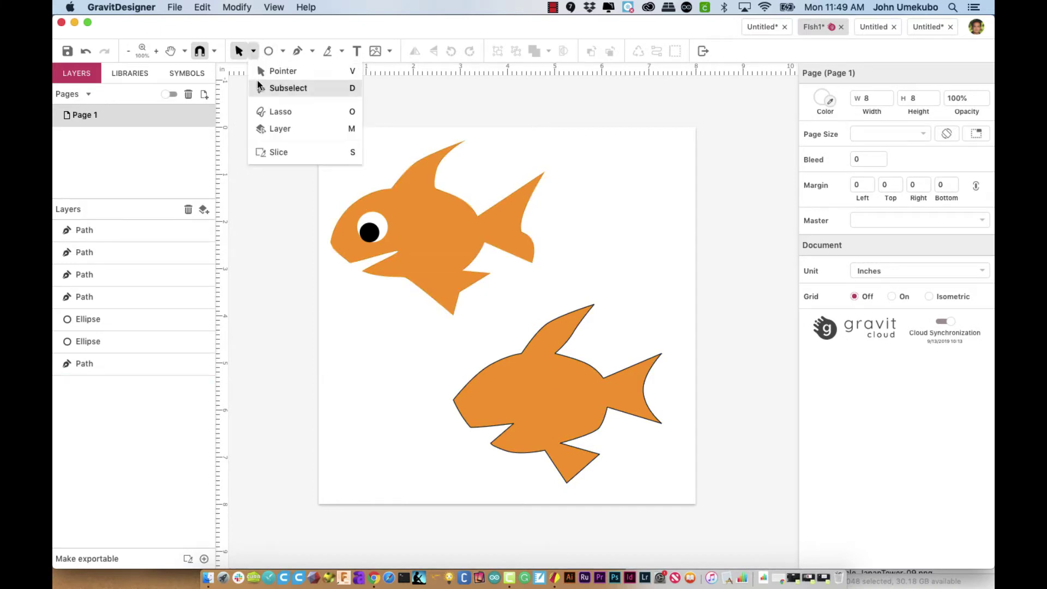
click(295, 55)
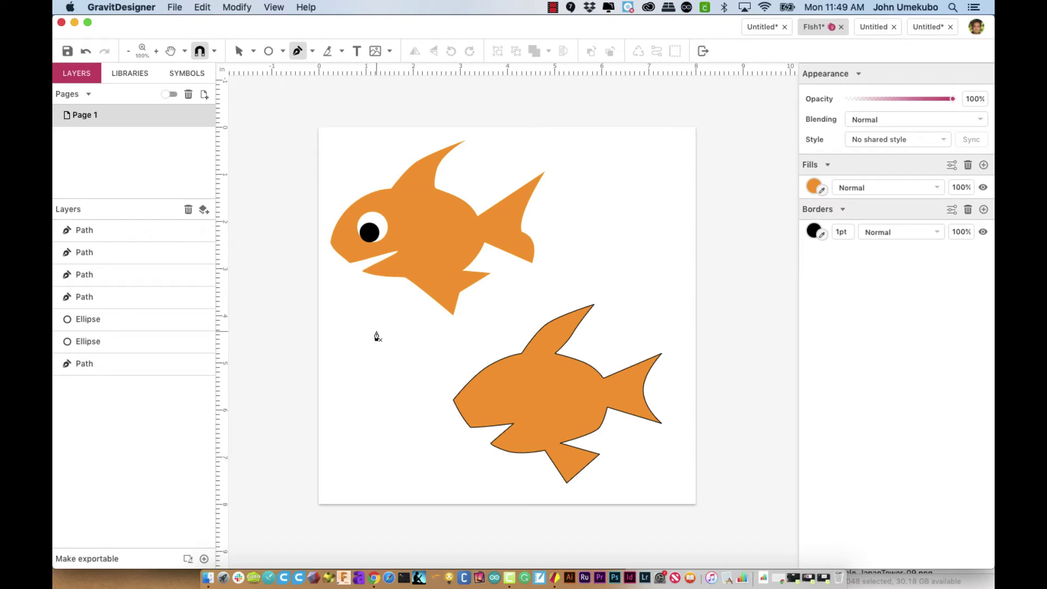
click(243, 55)
drag(532, 378, 620, 187)
drag(750, 111, 666, 175)
drag(614, 228, 629, 198)
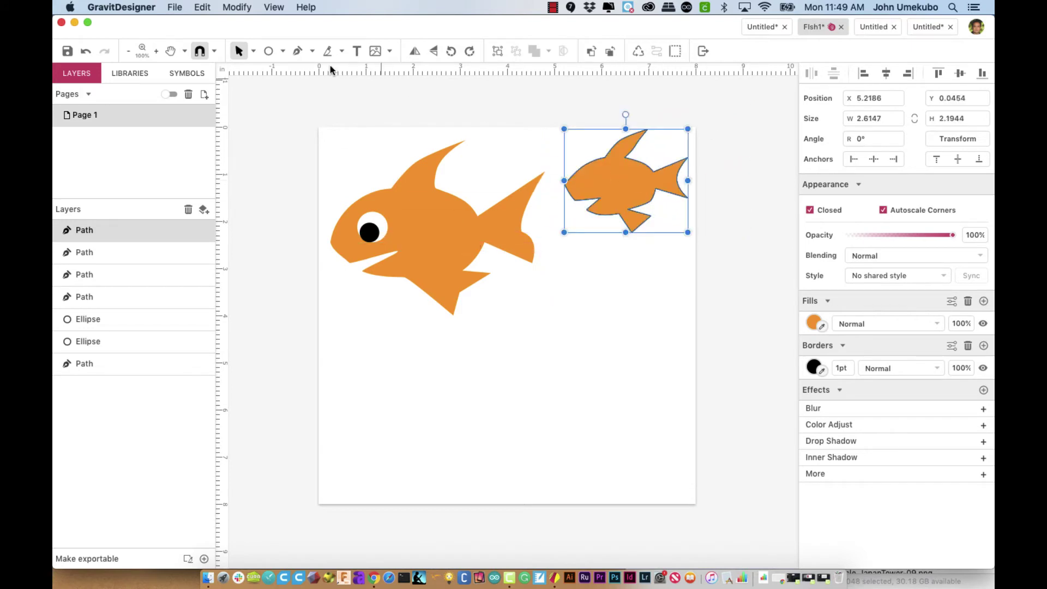
Step: Start a practice path with the Pen tool at about X 3.37, Y 6.19 in, drawing a dome from two curved segments
click(298, 50)
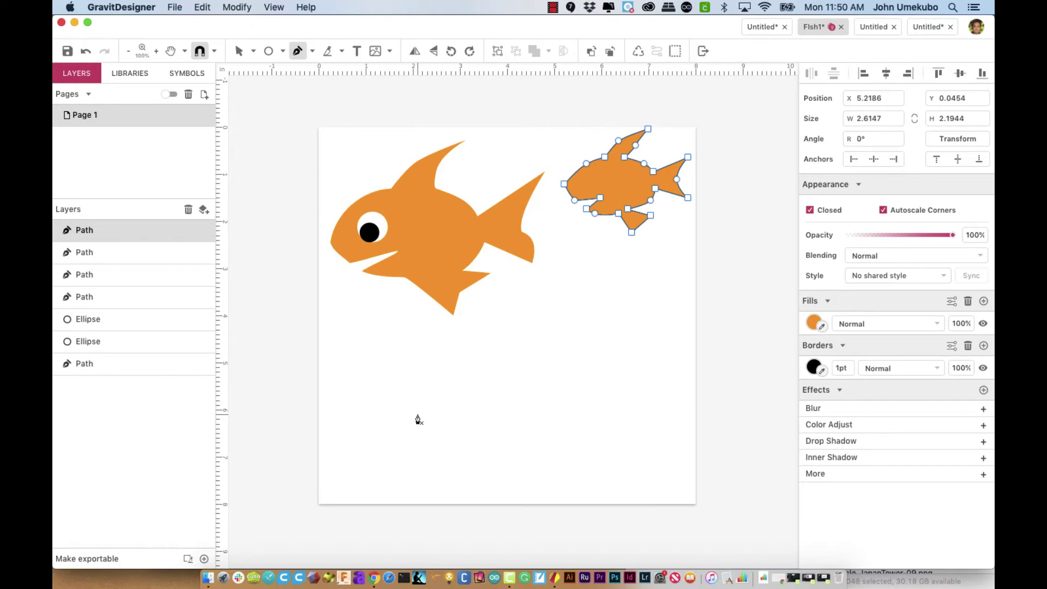
click(476, 419)
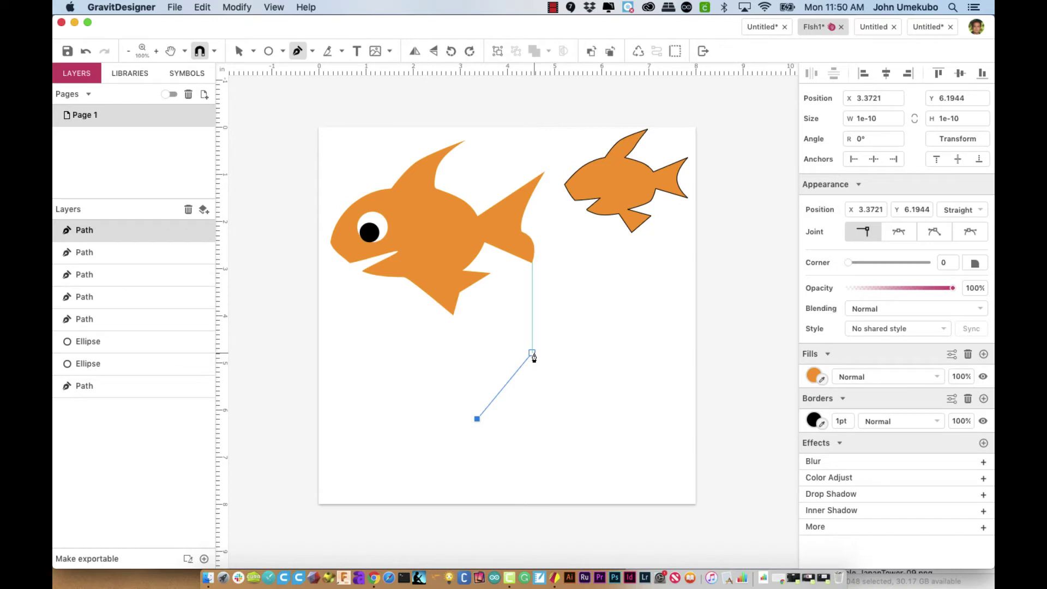
drag(534, 354, 577, 353)
click(600, 404)
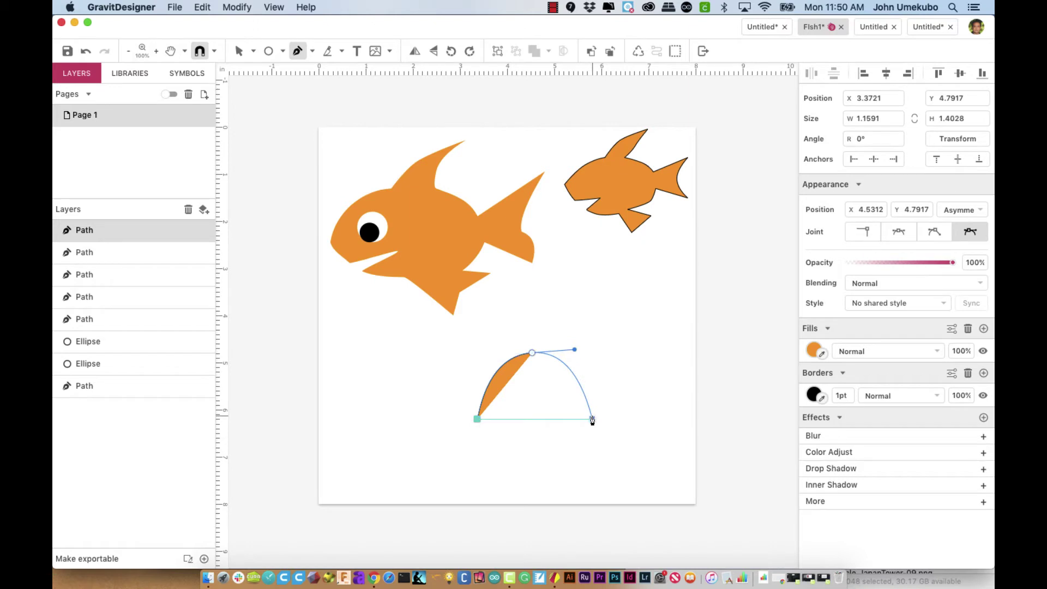
drag(593, 419, 593, 450)
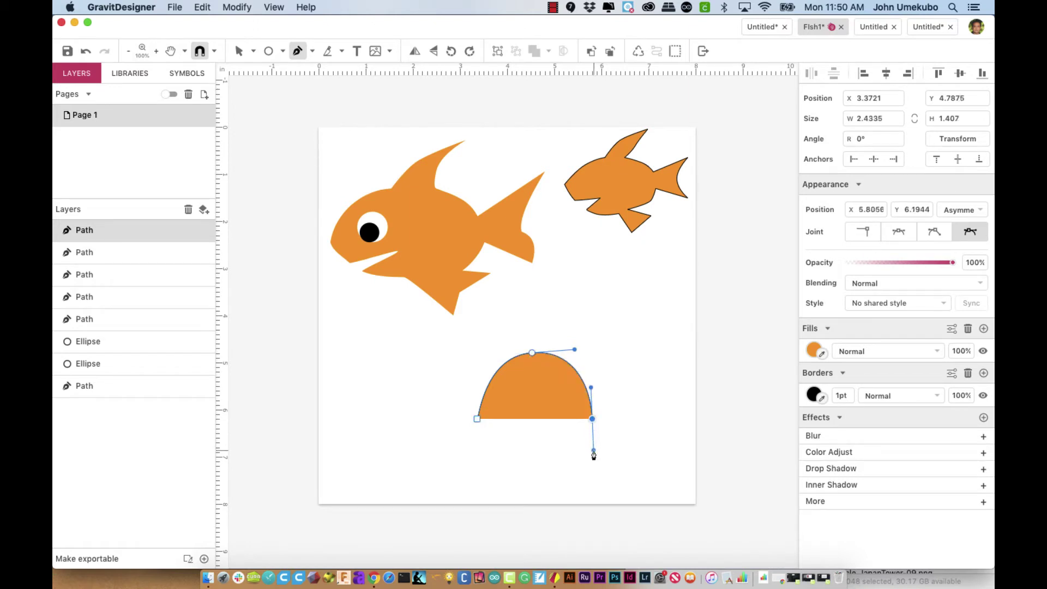
Step: Close the practice path through a jagged notch and a rounded lobe, and delete the finished shape
click(550, 477)
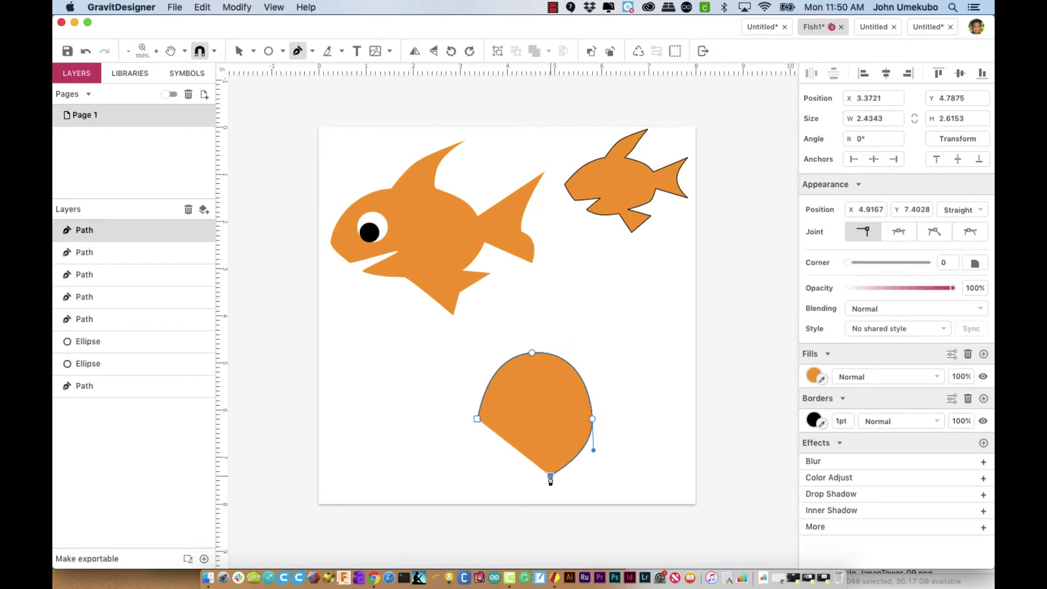
click(550, 446)
click(532, 458)
click(538, 424)
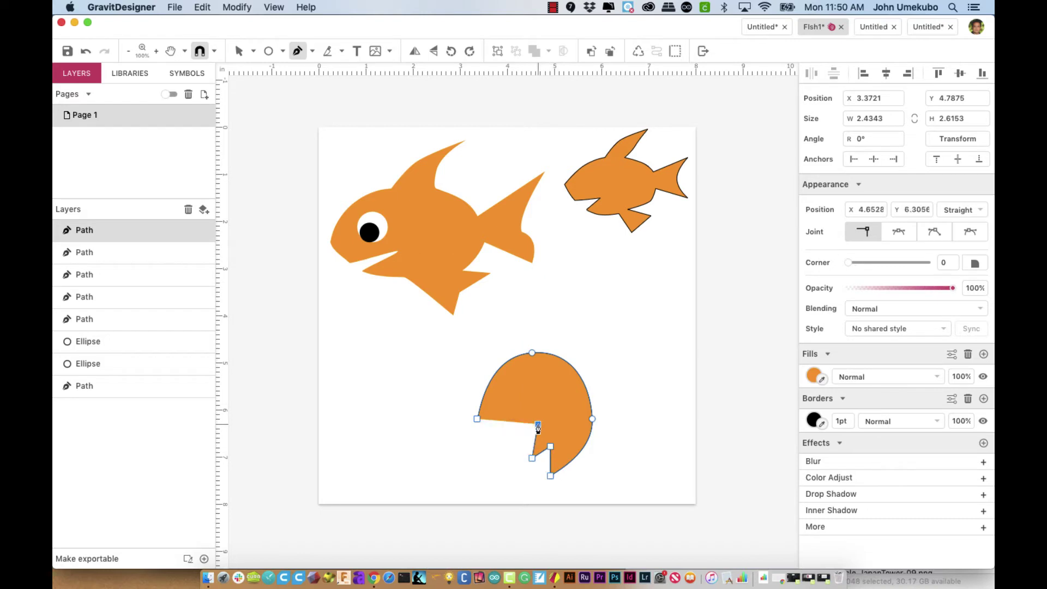
click(490, 472)
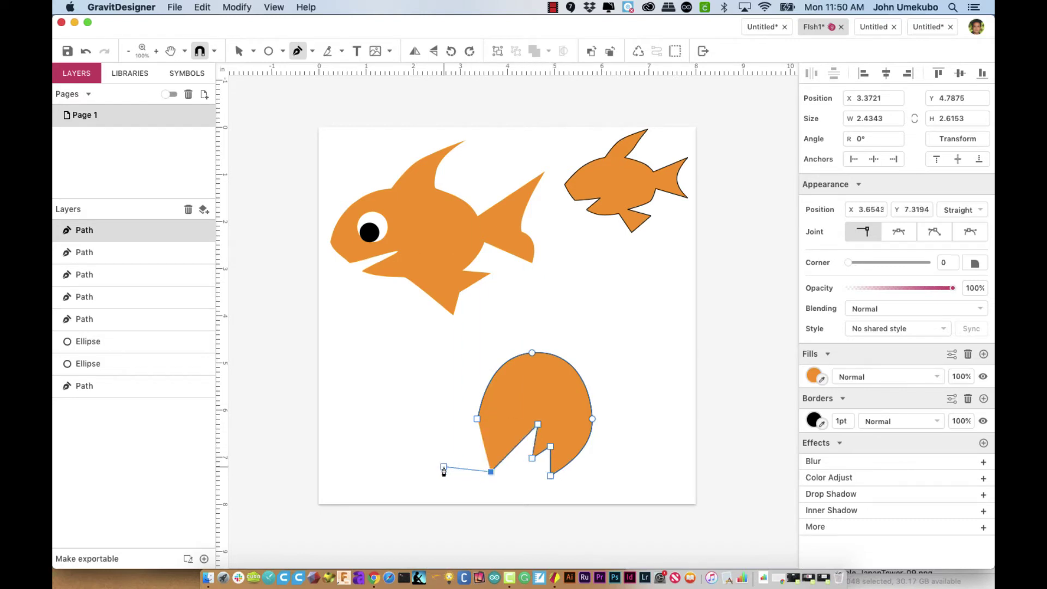
drag(444, 467, 431, 448)
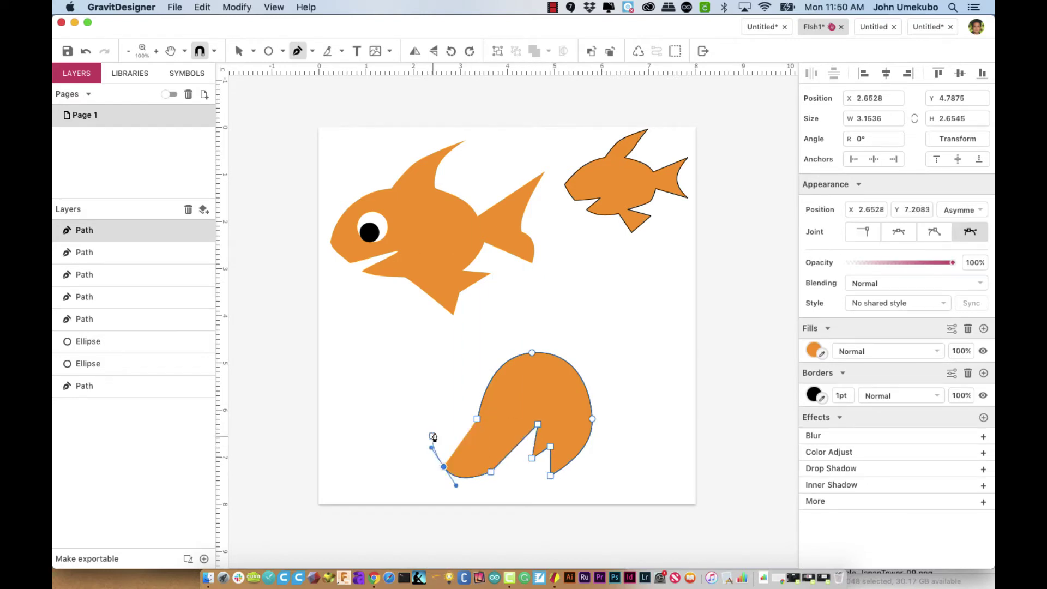
click(450, 425)
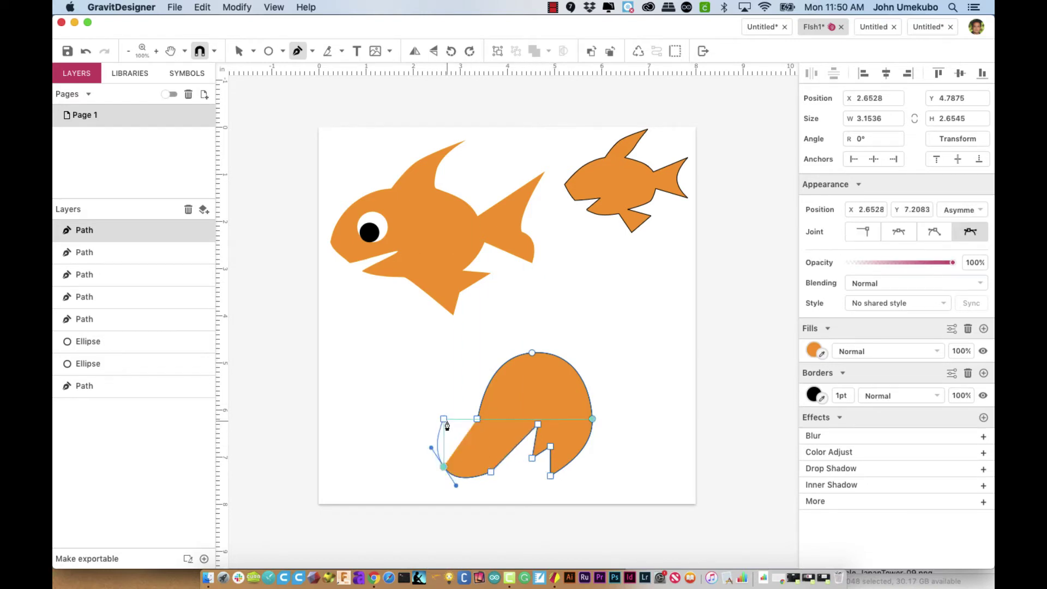
click(478, 420)
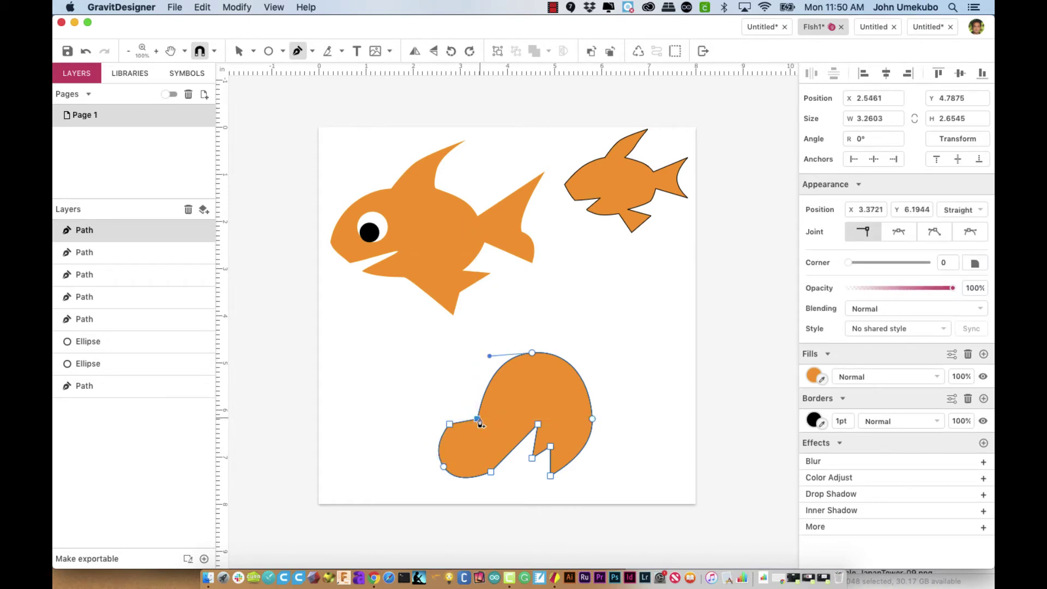
click(239, 51)
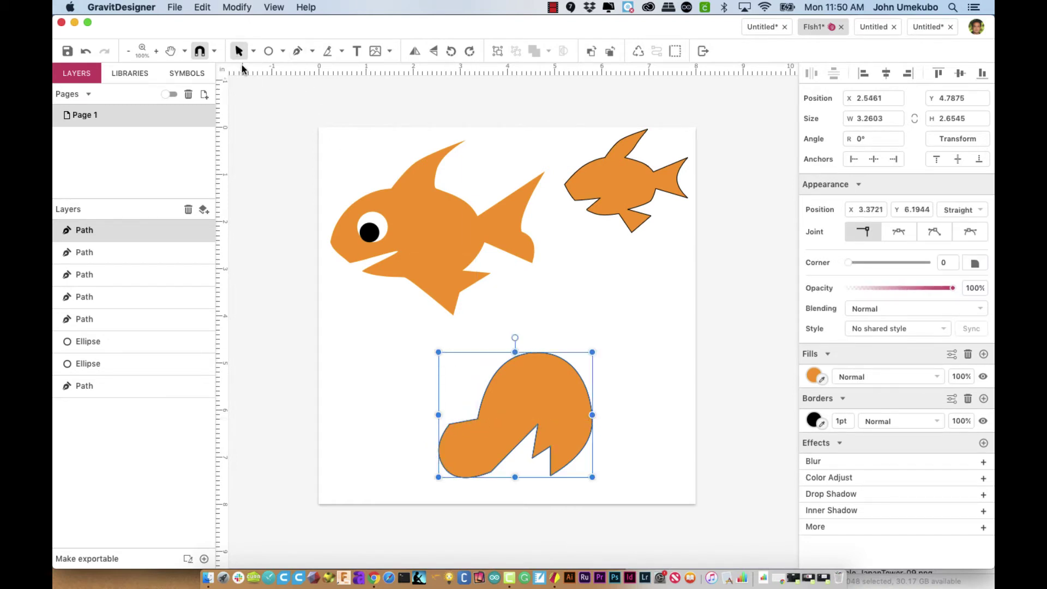
key(Delete)
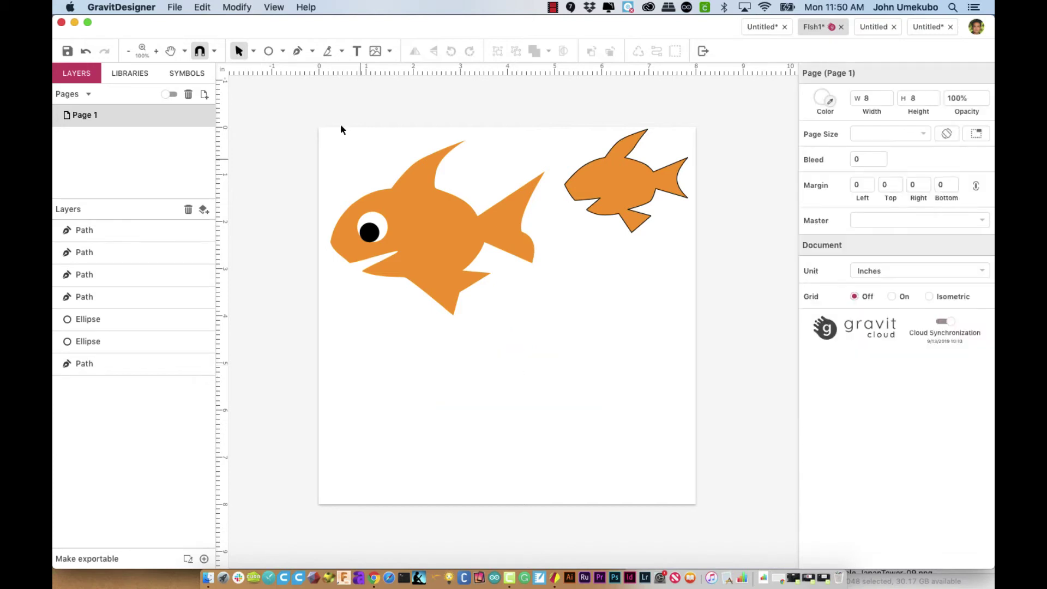
Step: Start a new fish outline with the Pen tool at about X 2.08, Y 6.17 in, curving over the head to about X 3.37, Y 5.21 in
click(298, 50)
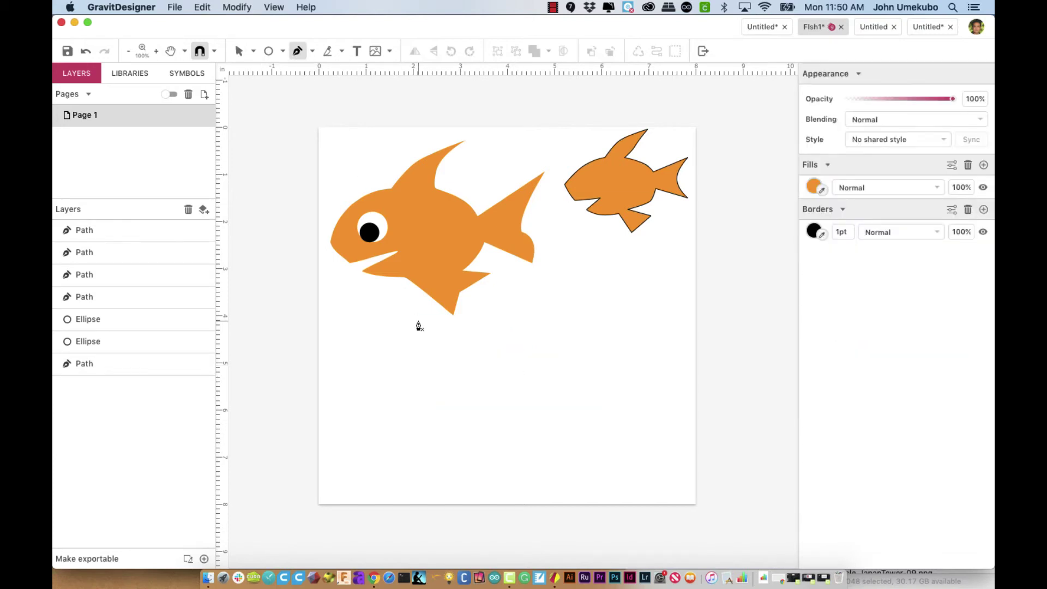
click(417, 418)
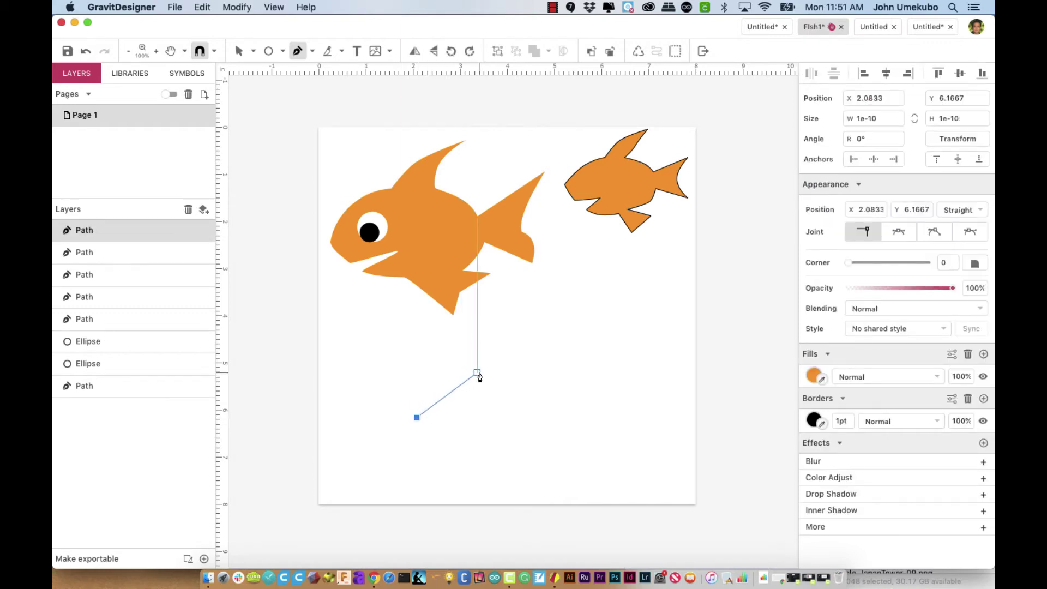
drag(478, 373, 519, 374)
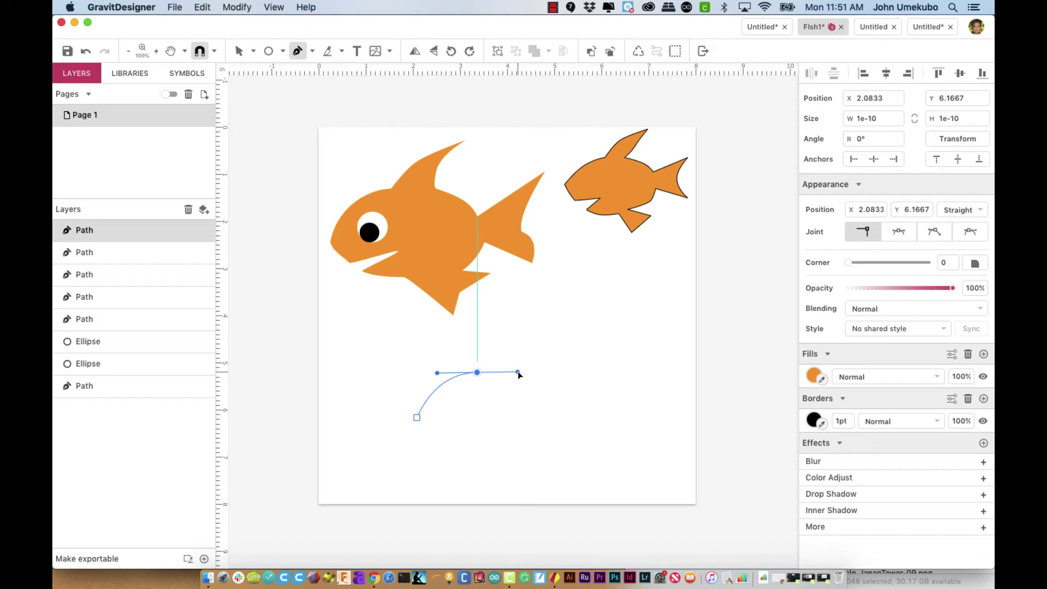
drag(518, 374, 518, 377)
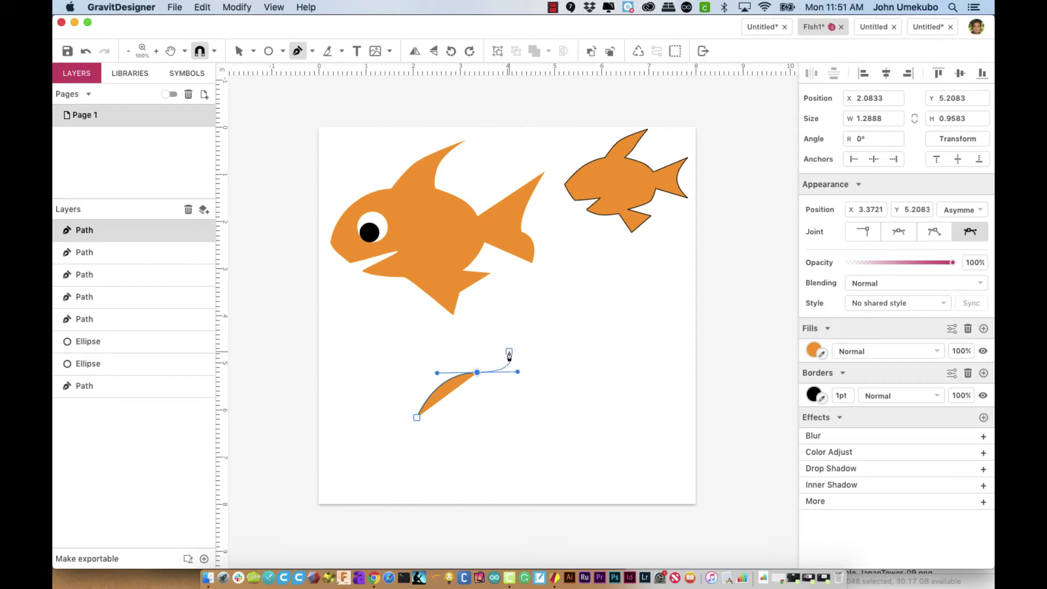
Step: Draw the curved dorsal fin with its tip at about X 4.31, Y 4.22 in and continue along the back to the upper tail tip
click(477, 372)
drag(521, 326, 557, 318)
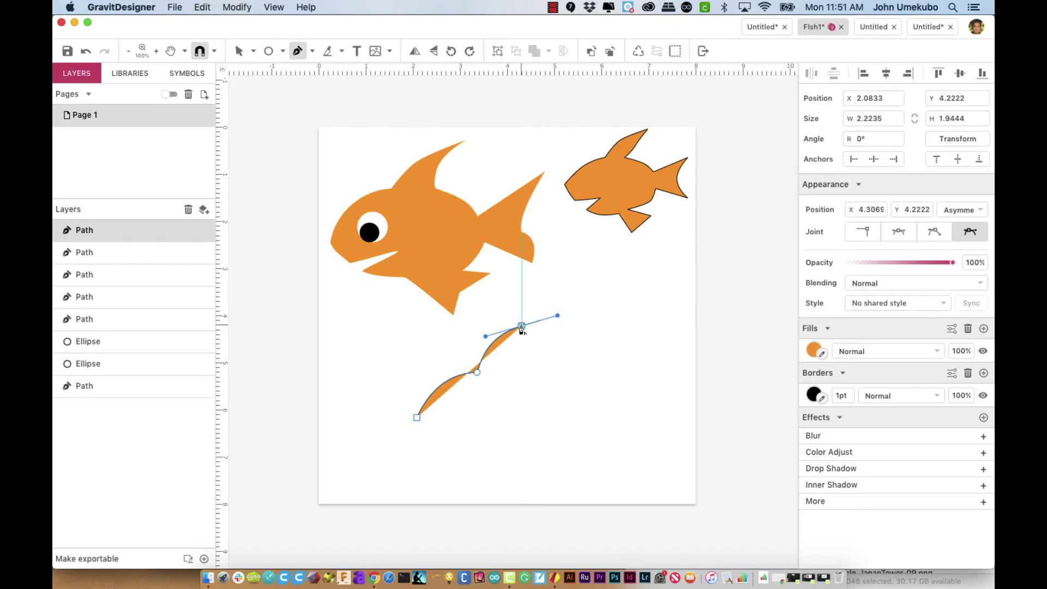
drag(522, 327, 641, 368)
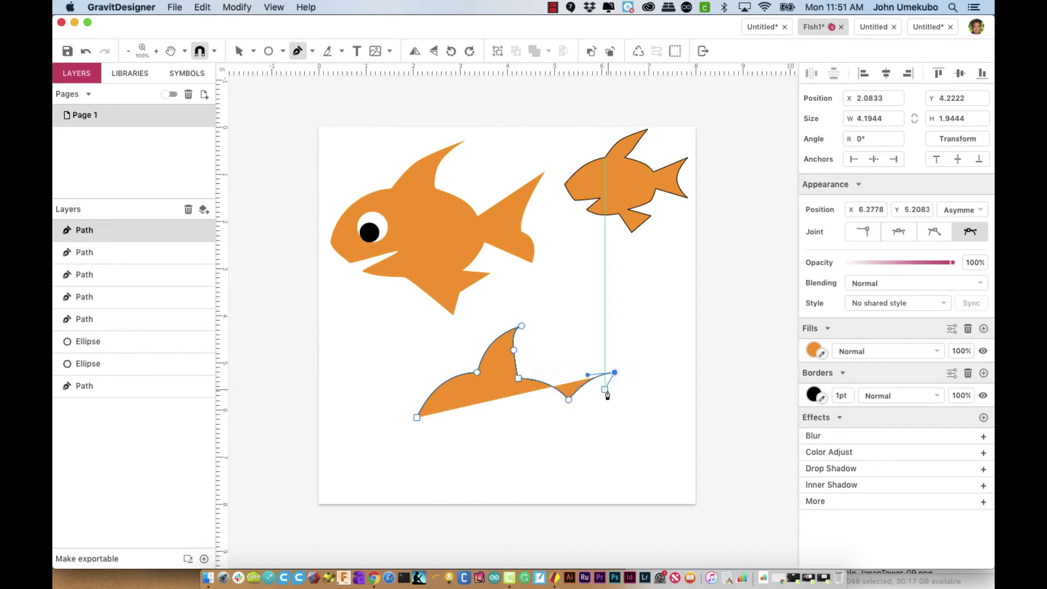
Step: Curve the tail through a notch at about X 5.98, Y 6.03 in and a lower tip at about X 6.37, Y 6.92 in, back to its lower base
drag(600, 411, 601, 434)
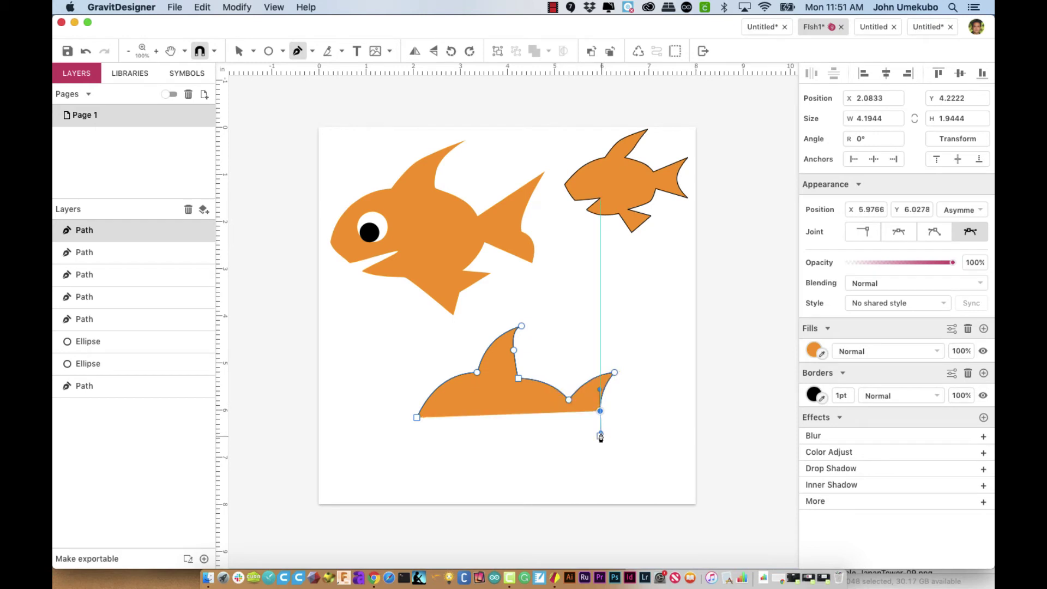
click(619, 454)
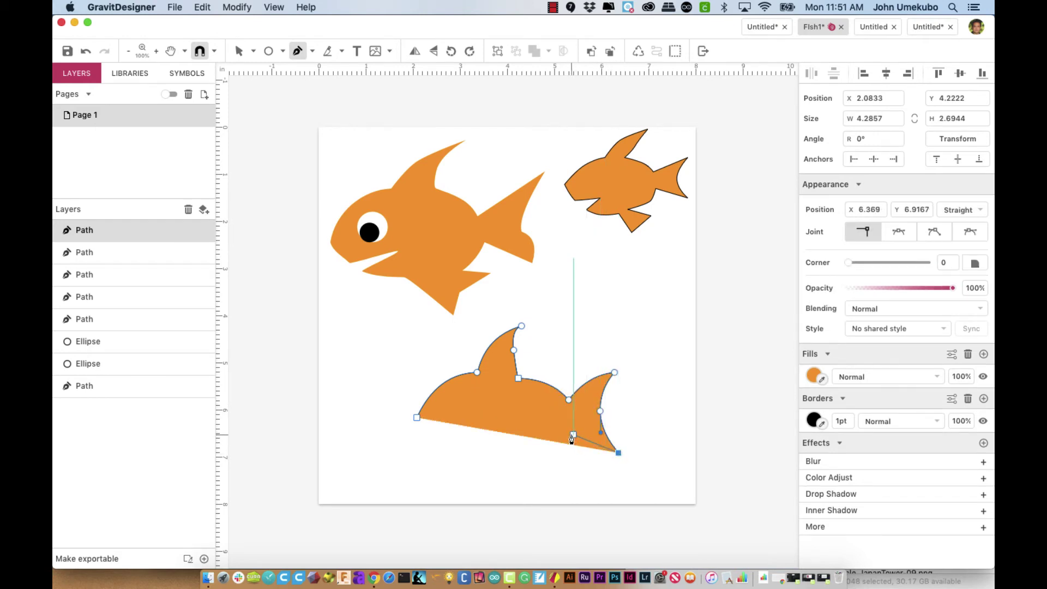
drag(572, 435, 555, 419)
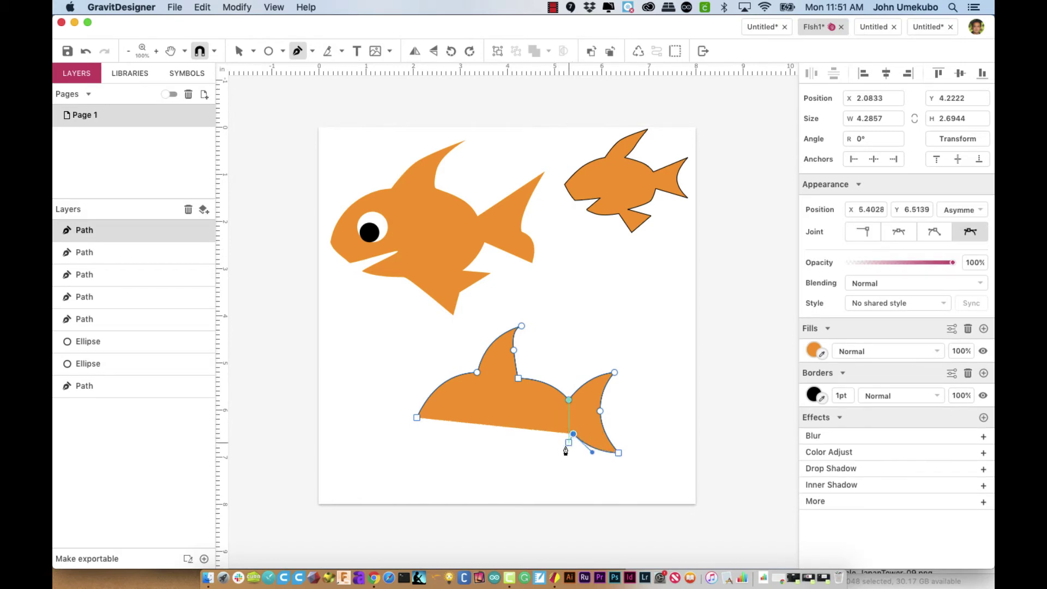
Step: Draw the forked bottom fin with its lower tip at about X 4.72, Y 7.88 in and its front base at about X 4.53, Y 7.11 in
drag(545, 453, 536, 493)
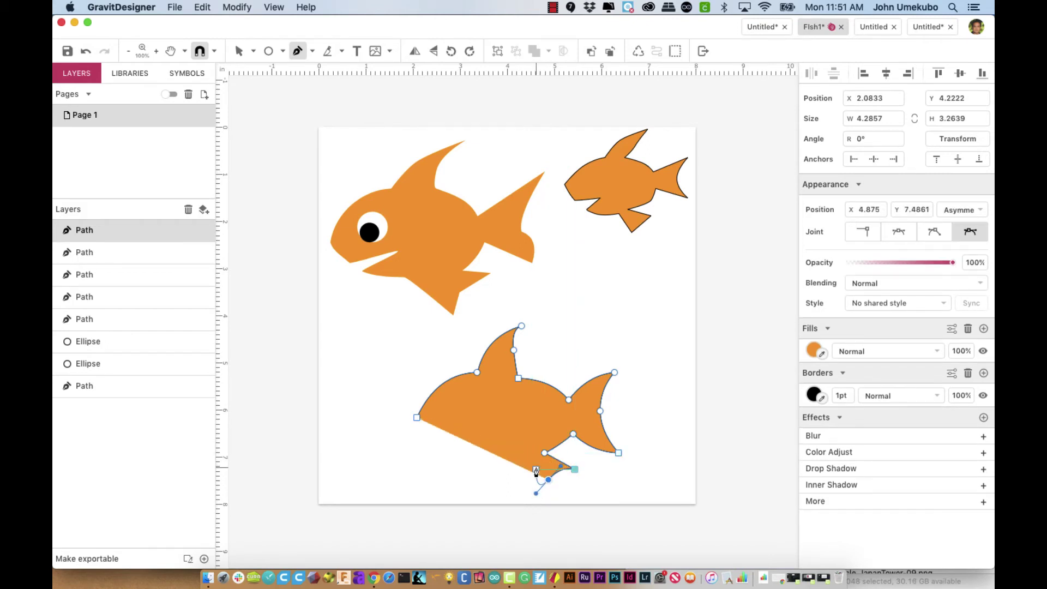
click(540, 497)
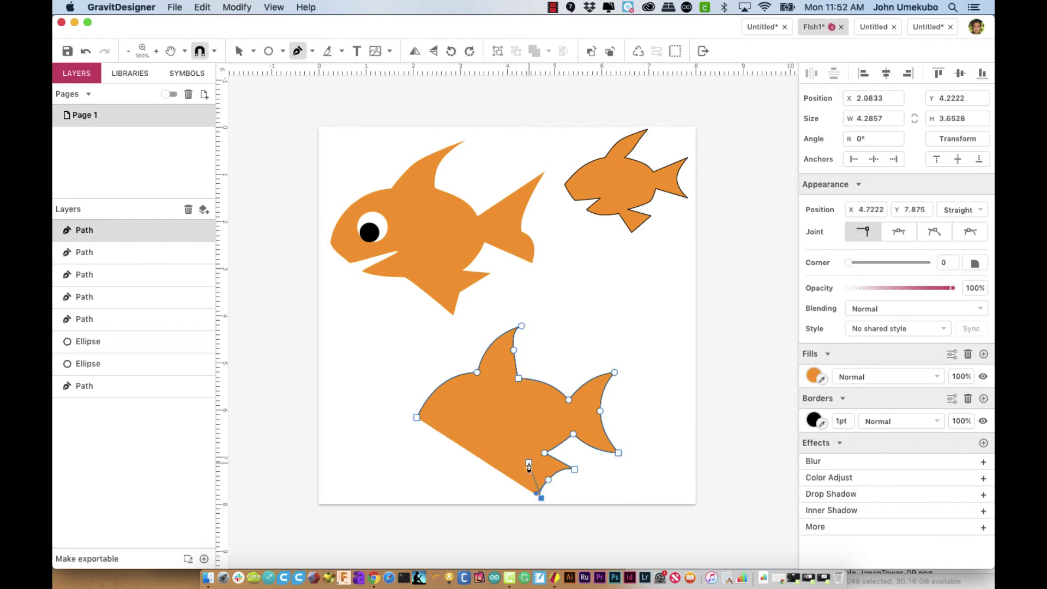
click(532, 462)
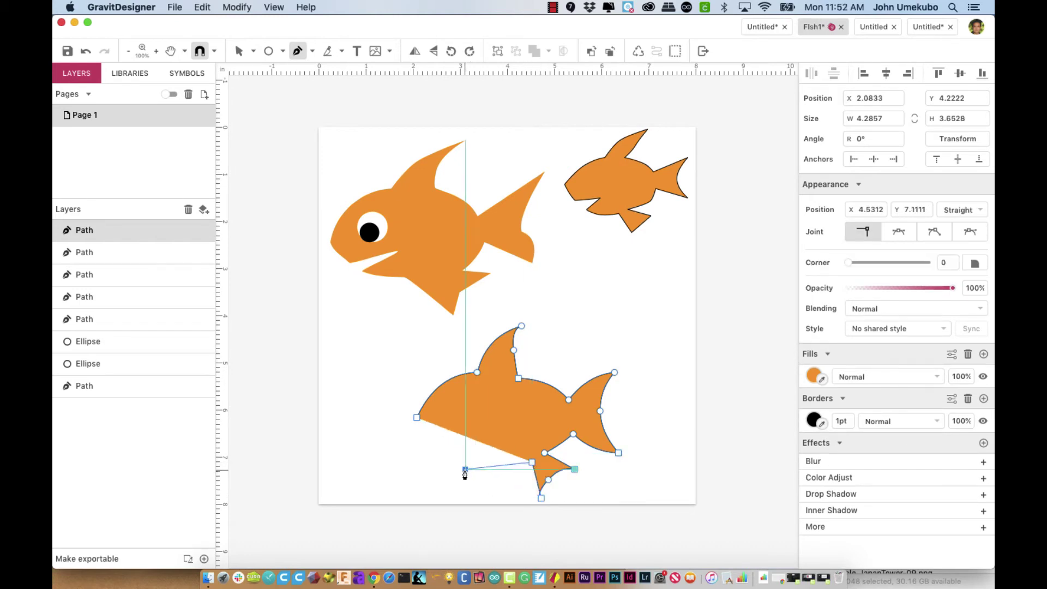
Step: Add the curved belly and the open mouth with its inner corner at about X 3.52, Y 6.71 in, and close the outline with a curved snout
drag(465, 470, 432, 465)
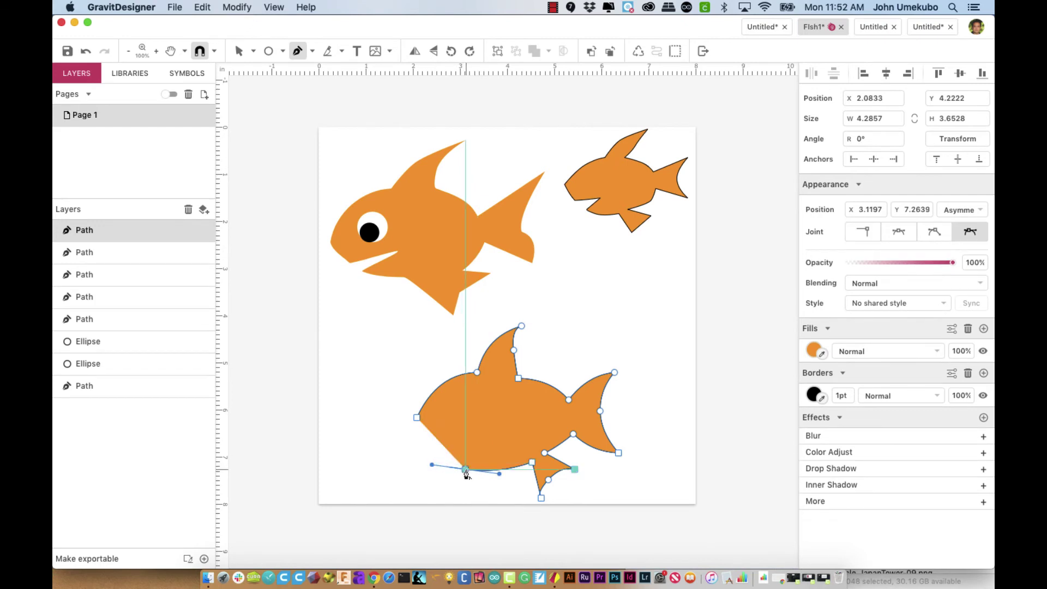
click(484, 443)
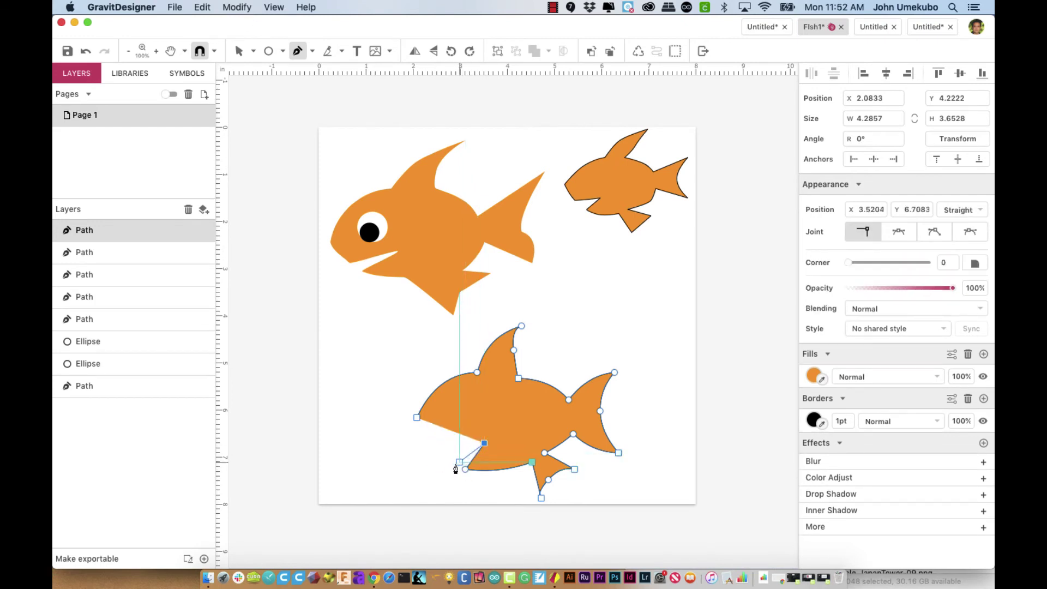
click(453, 462)
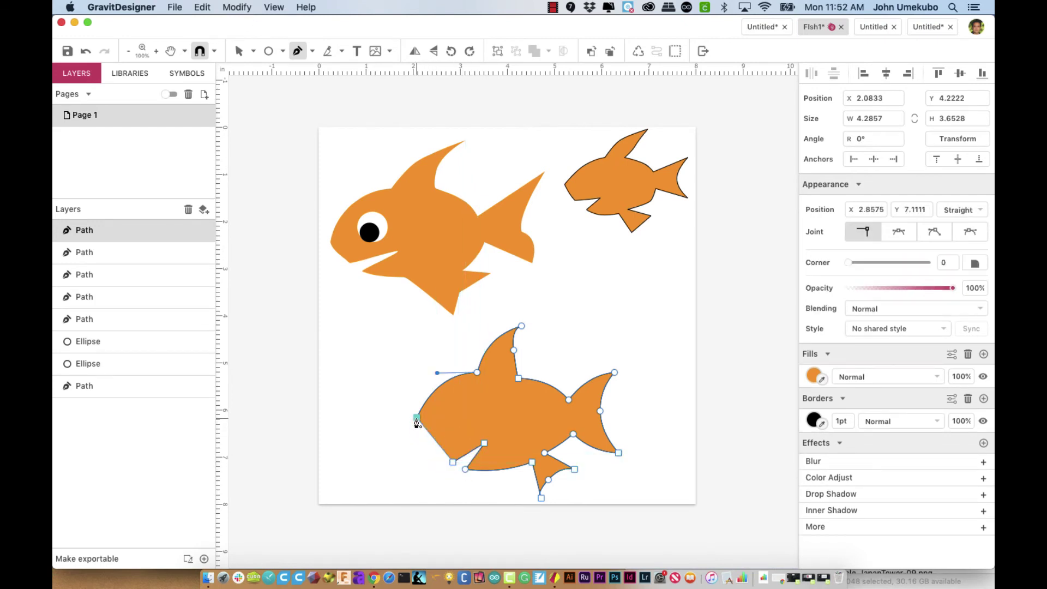
drag(416, 419, 406, 391)
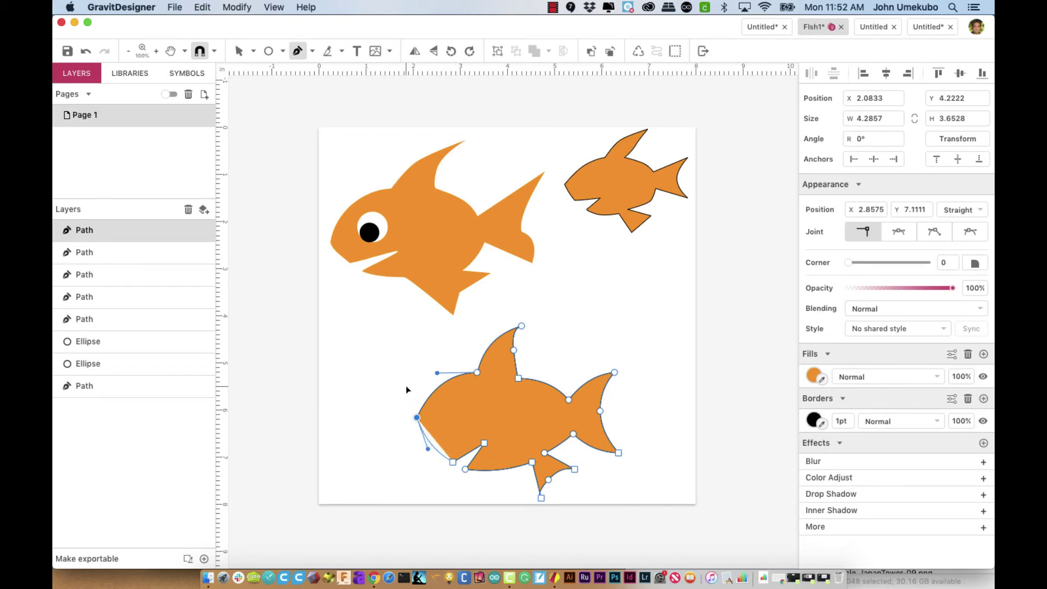
Step: Move the new fish up to about X 3.65, Y 2.45 in, below the small fish
click(239, 51)
click(339, 392)
drag(513, 427, 587, 351)
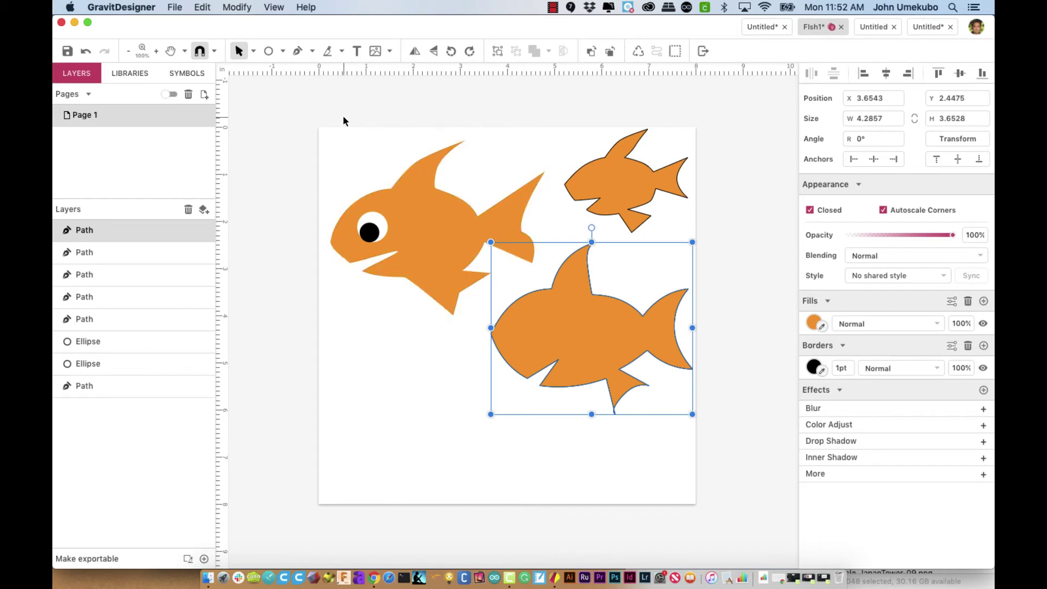
Step: Draw a closed fish outline about 2.88 by 2.78 in with the Freehand tool in the page's empty lower-left area
click(313, 51)
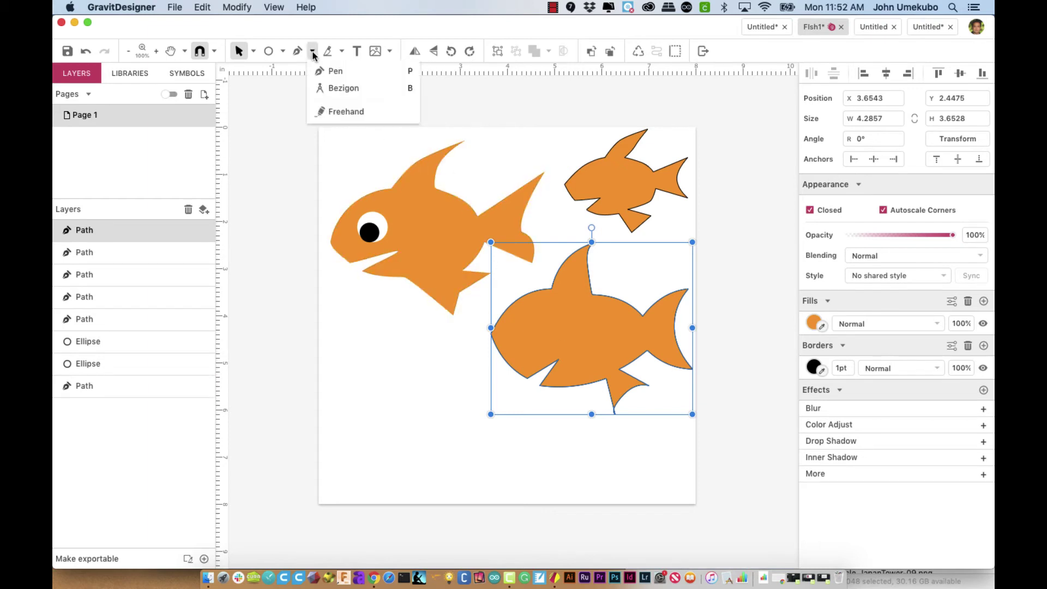
click(333, 112)
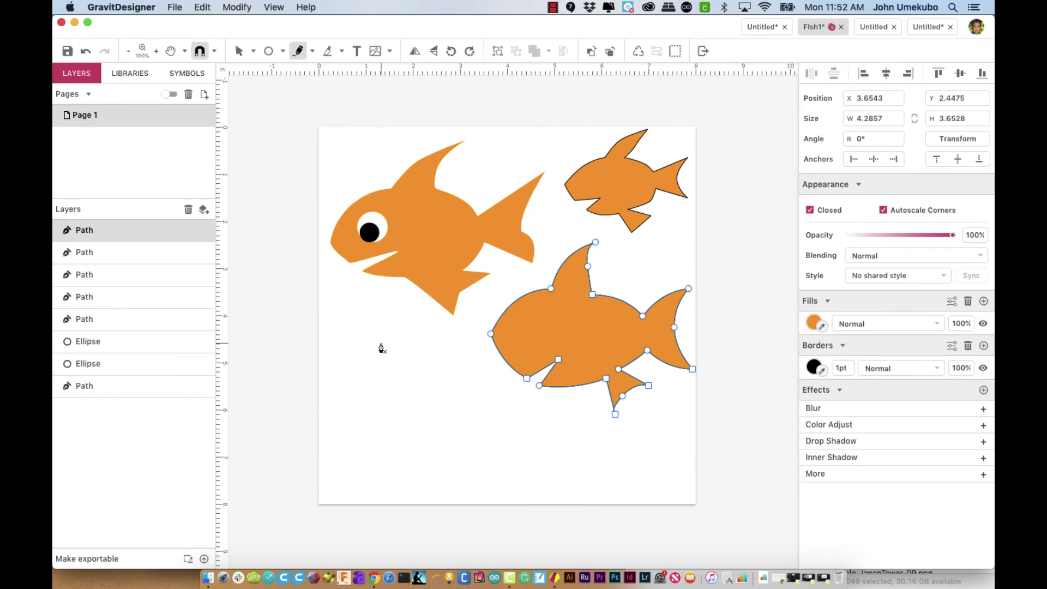
mouse_move(356, 448)
mouse_down()
mouse_move(379, 414)
mouse_move(398, 412)
mouse_move(432, 366)
mouse_move(423, 415)
mouse_move(454, 437)
mouse_move(491, 416)
mouse_move(487, 484)
mouse_move(459, 456)
mouse_move(422, 472)
mouse_move(450, 488)
mouse_move(417, 499)
mouse_move(411, 474)
mouse_move(375, 473)
mouse_move(392, 454)
mouse_move(371, 475)
mouse_move(355, 453)
mouse_up()
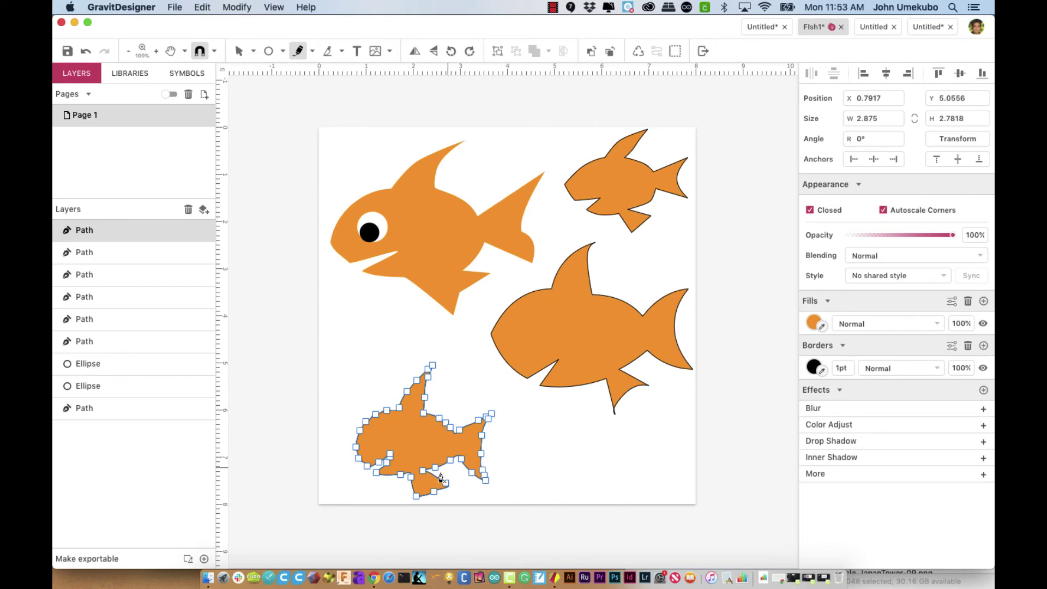
Step: Shrink the freehand fish to about 2 in wide and move it up between the large fish's dorsal fin and the small outlined fish
click(312, 51)
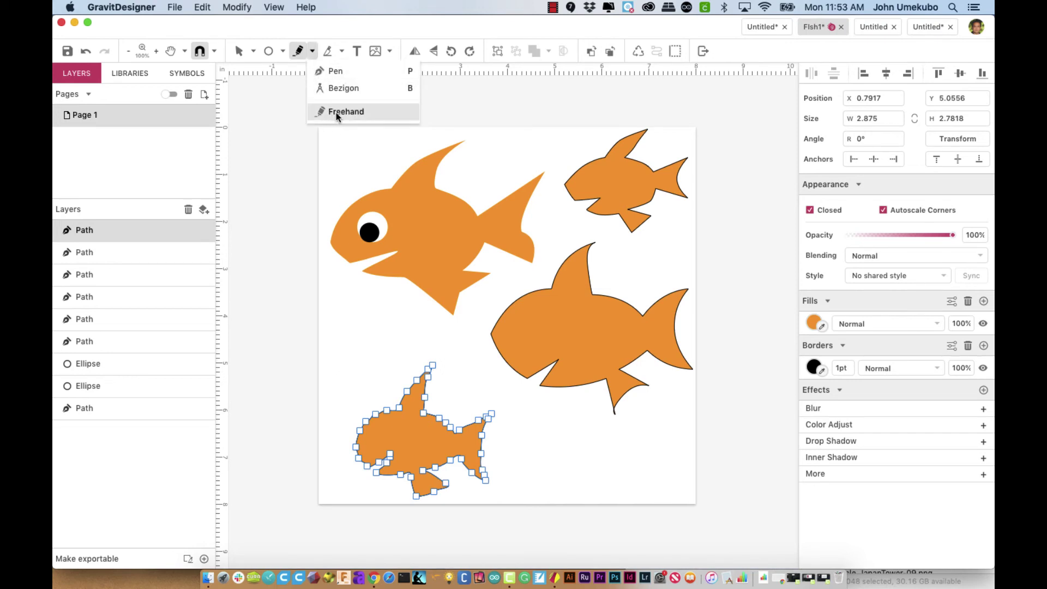
click(251, 56)
click(228, 57)
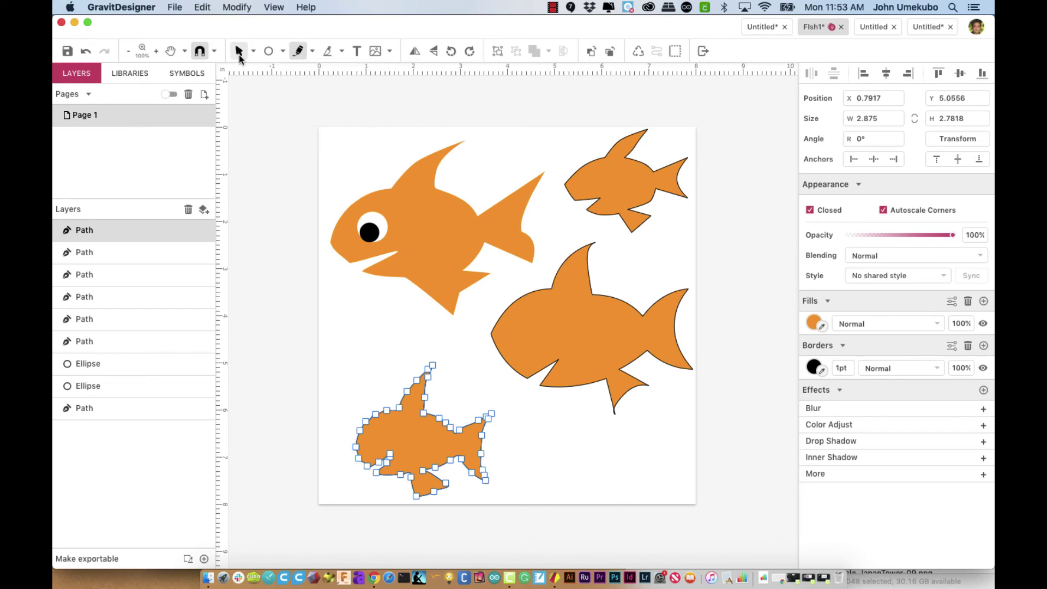
click(239, 54)
key(Escape)
click(407, 434)
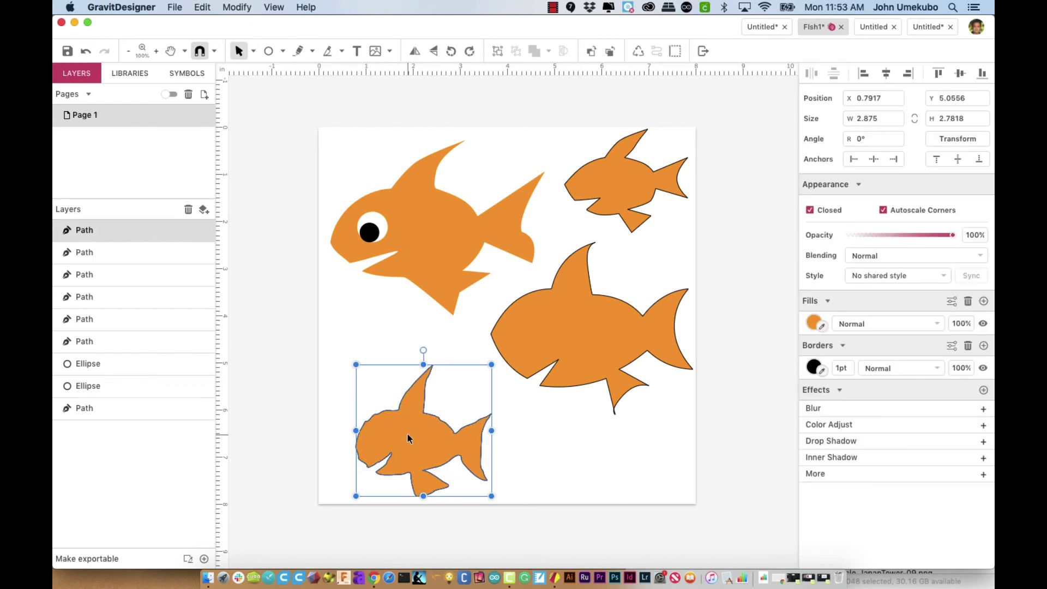
drag(408, 435, 467, 445)
drag(496, 365, 449, 406)
click(491, 451)
drag(412, 461, 506, 173)
drag(506, 167, 507, 167)
Step: Draw a closed, straight-sided spiky shape about 3.23 by 2.86 in with the Bezigon tool in the page's empty lower-left area
click(313, 51)
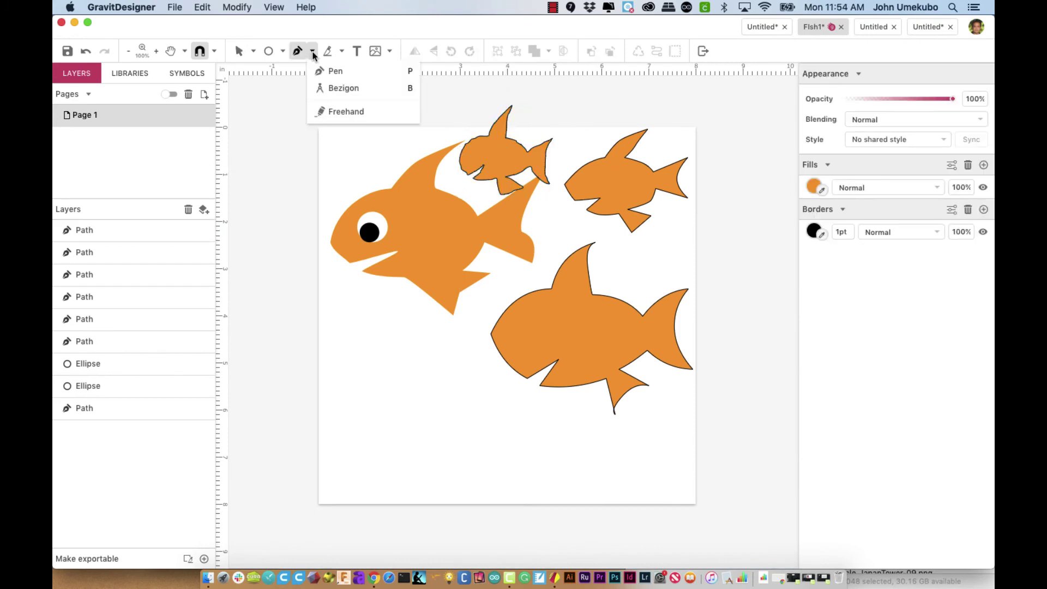
click(326, 87)
click(337, 397)
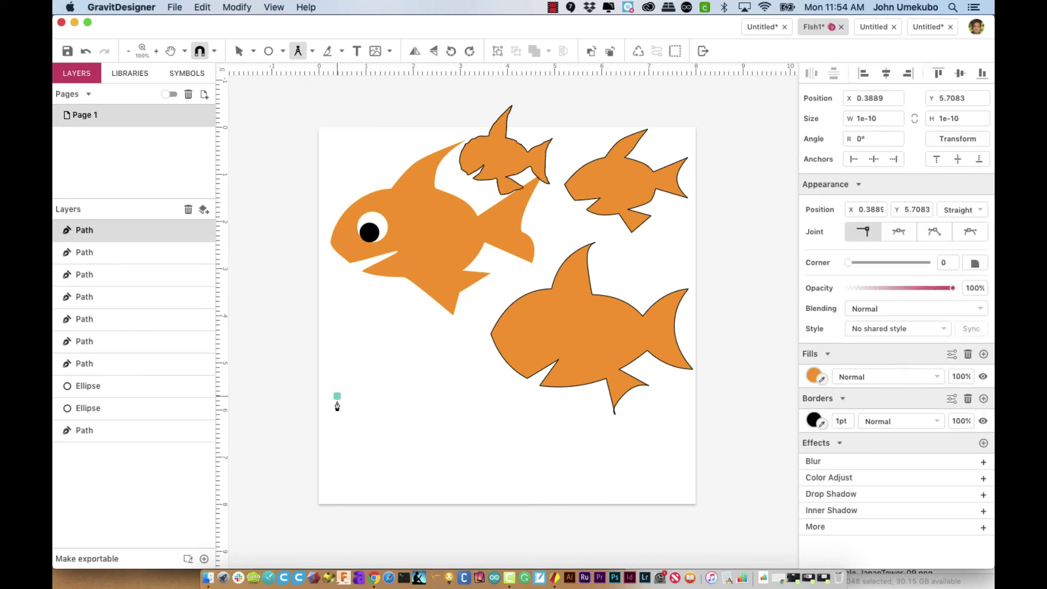
click(341, 463)
click(425, 478)
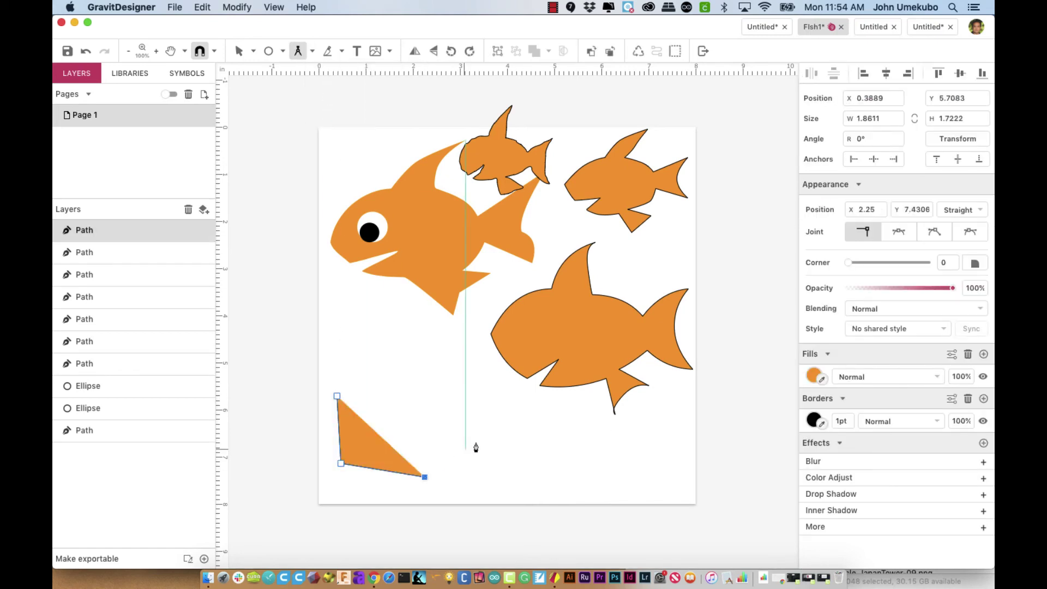
click(489, 439)
click(473, 378)
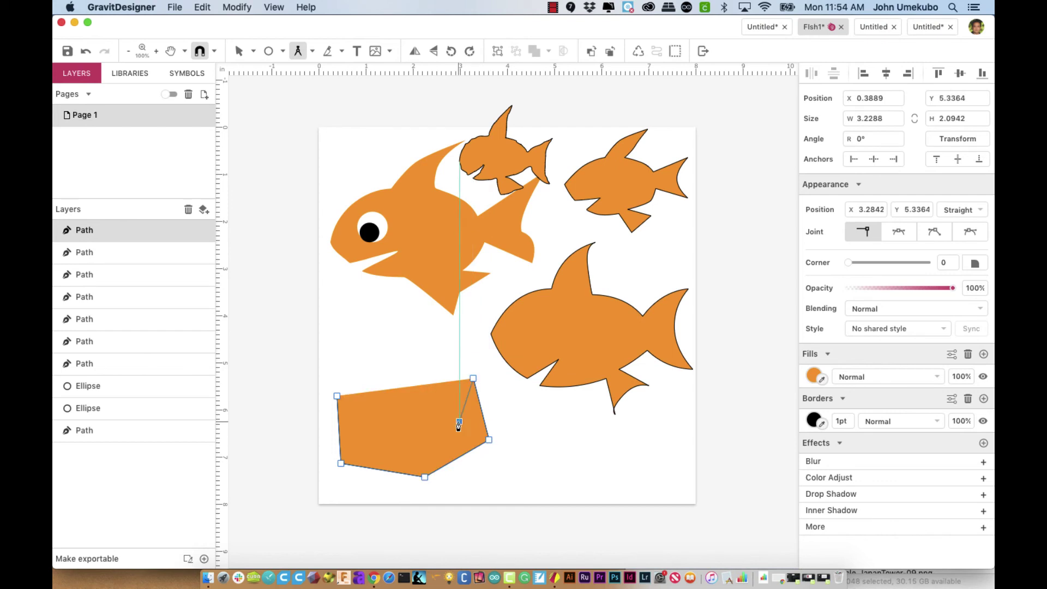
click(460, 422)
click(441, 343)
click(418, 396)
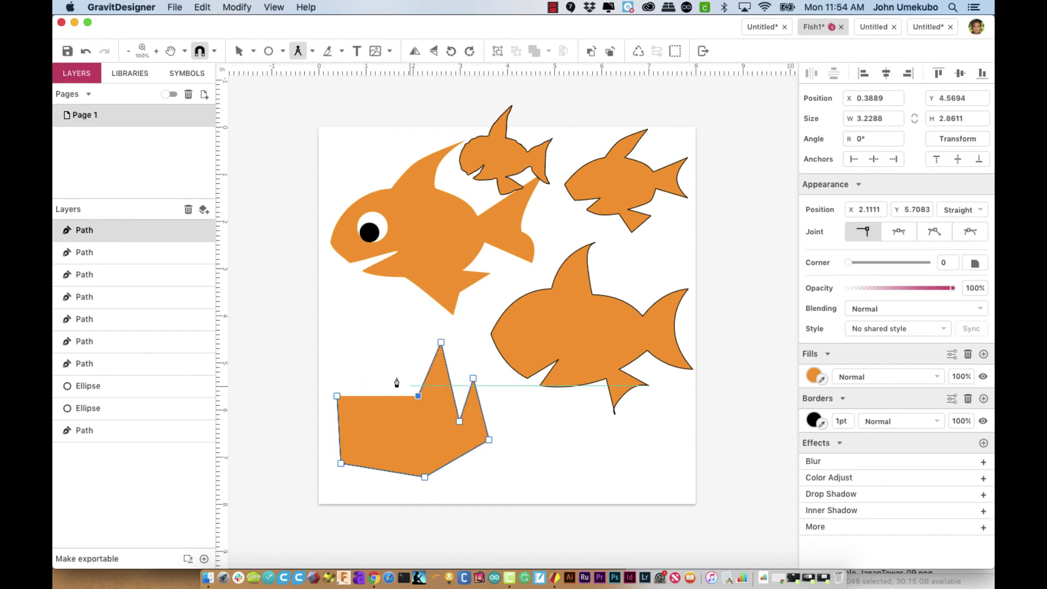
click(390, 374)
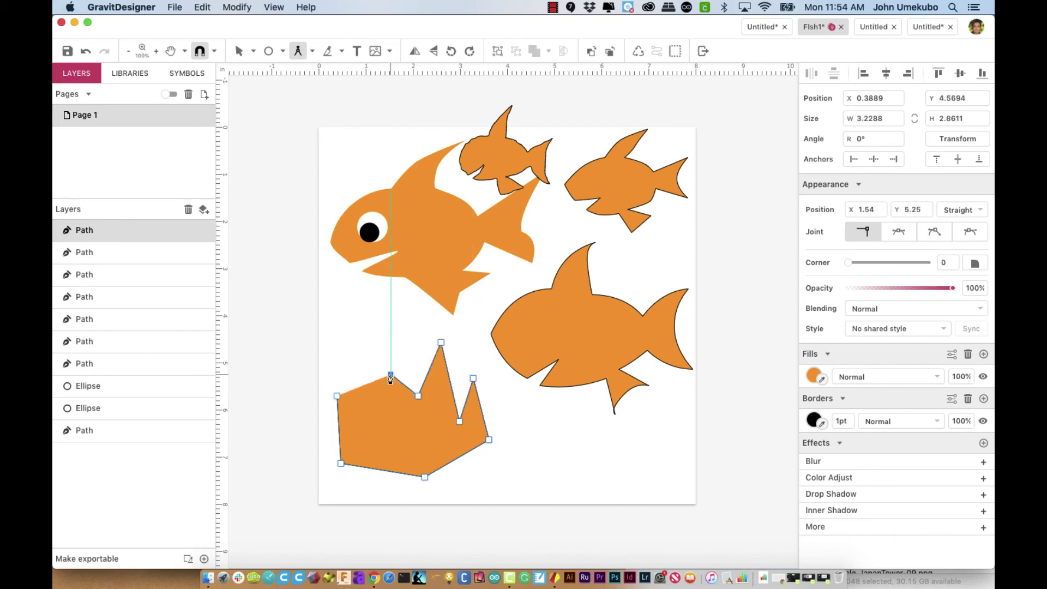
click(337, 397)
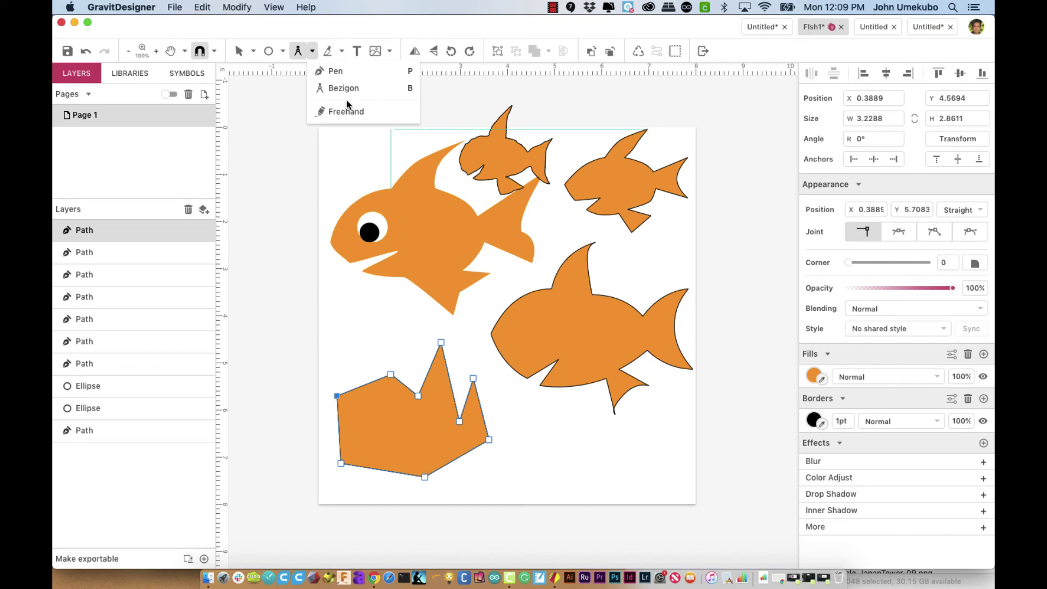
Step: Delete the spiky shape and the three black-outlined fish, keeping only the large fish with the eye
click(334, 72)
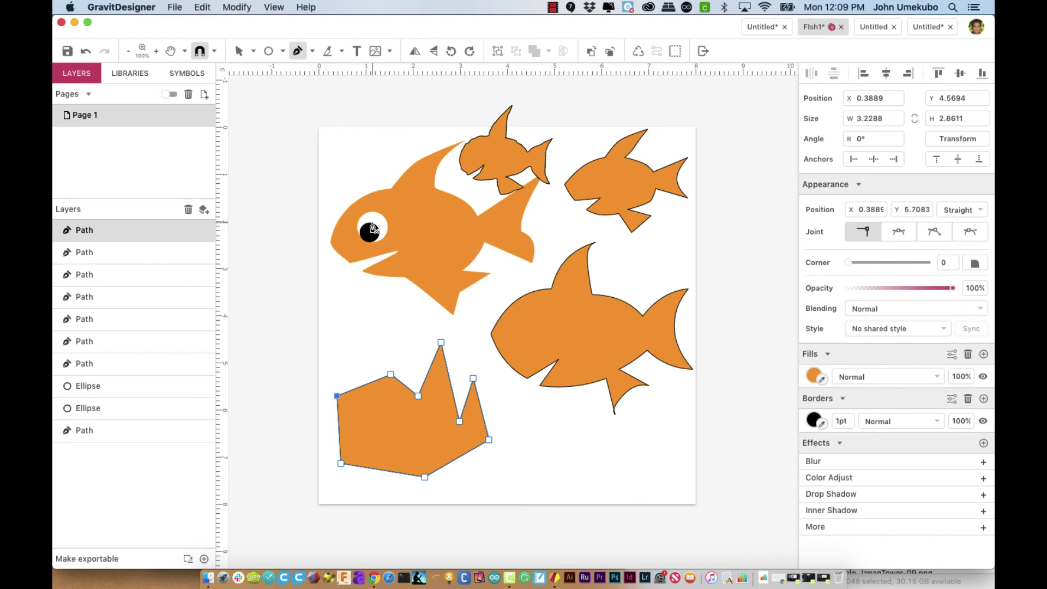
click(238, 51)
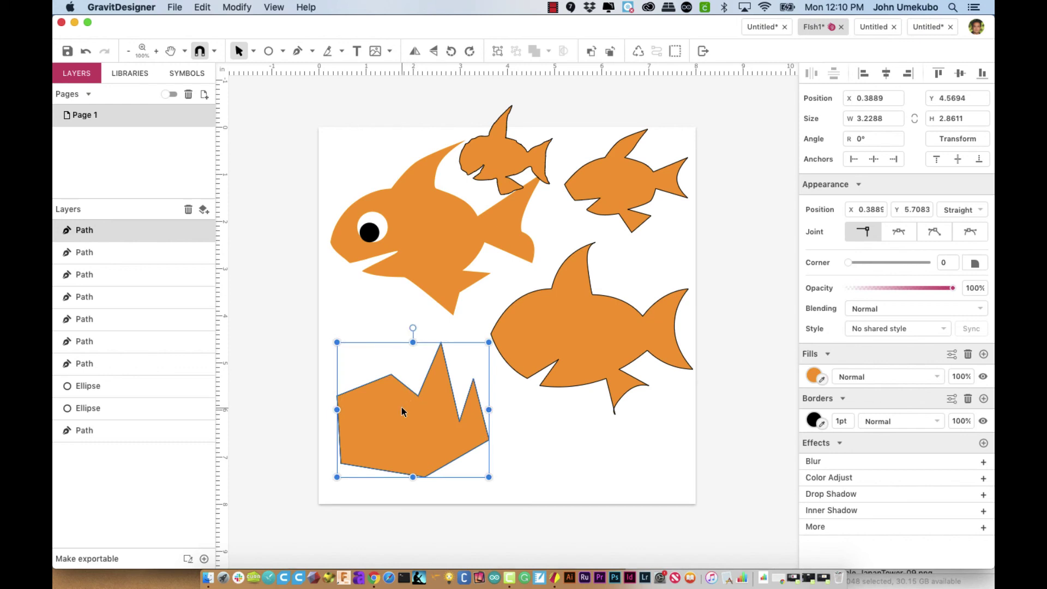
key(Delete)
click(581, 376)
key(Delete)
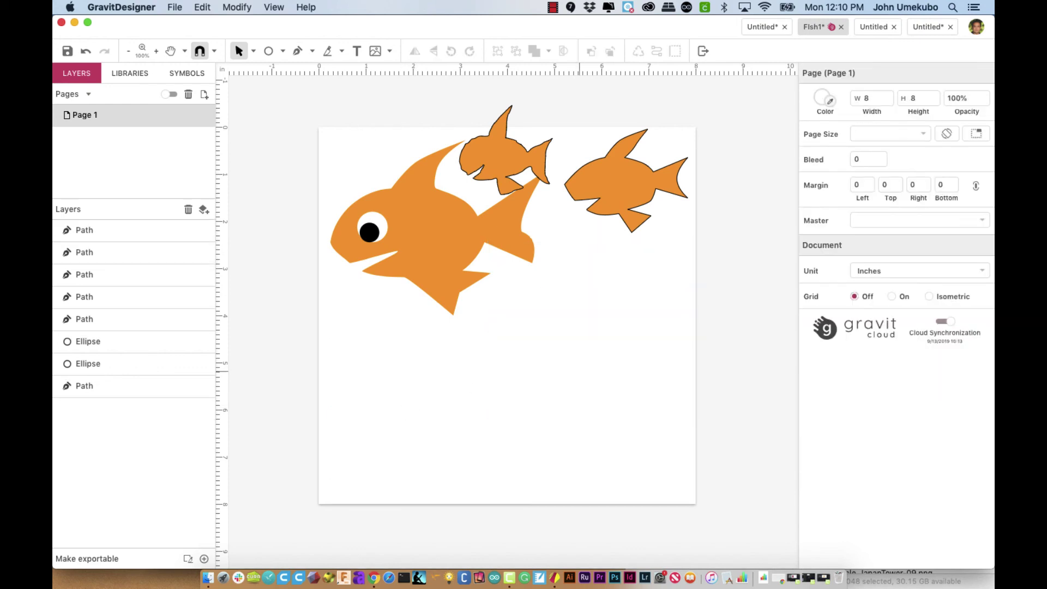
click(635, 195)
key(Delete)
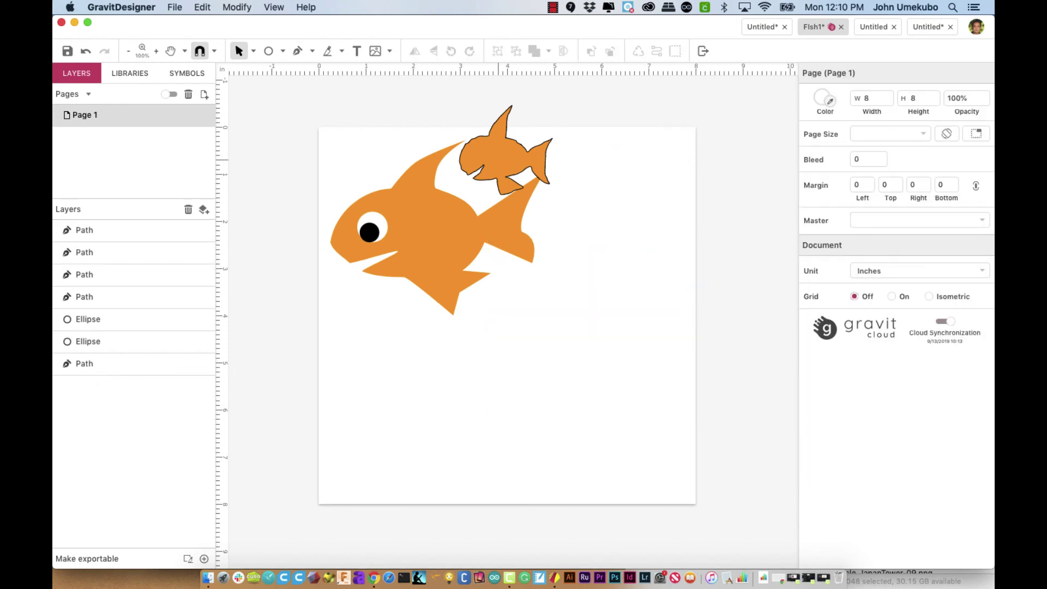
click(505, 136)
key(Delete)
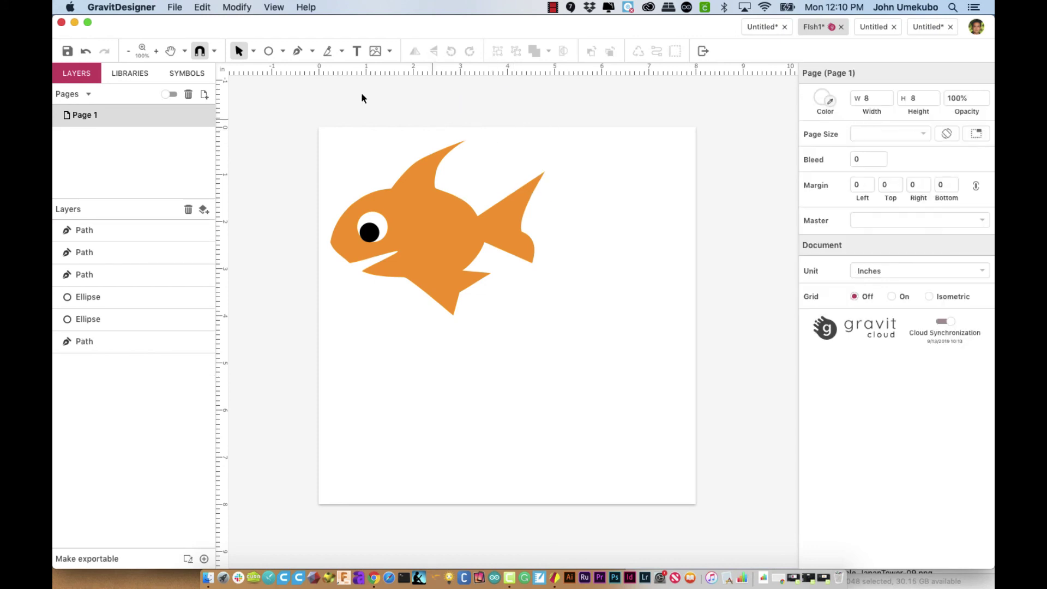
Step: Draw a curved back with the Pen tool from about X 3.19, Y 5.29 in to X 4.53, Y 4.14 in, plus a straight-sided dorsal fin
click(298, 52)
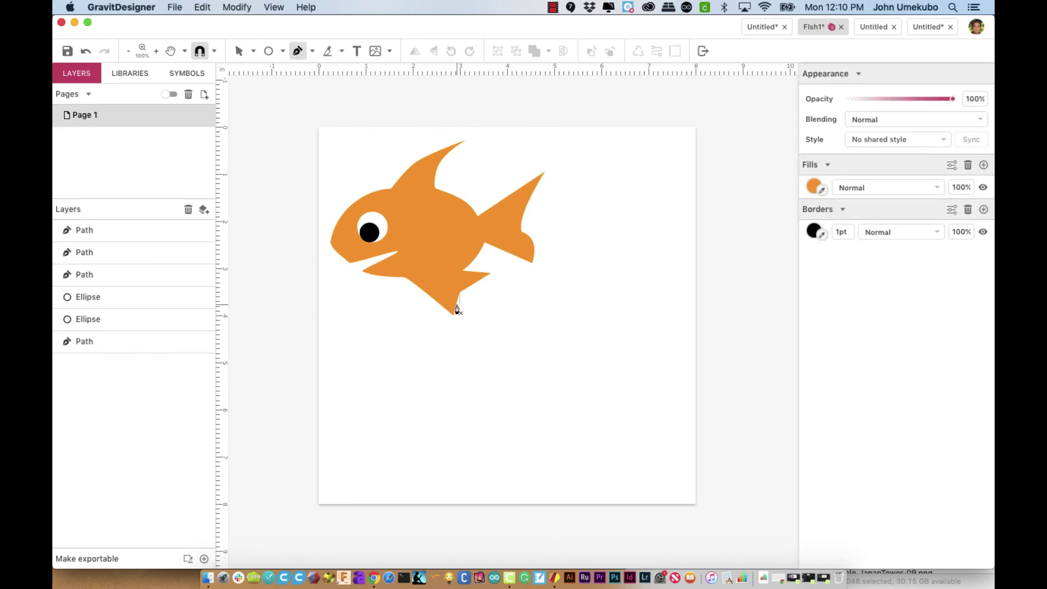
click(469, 376)
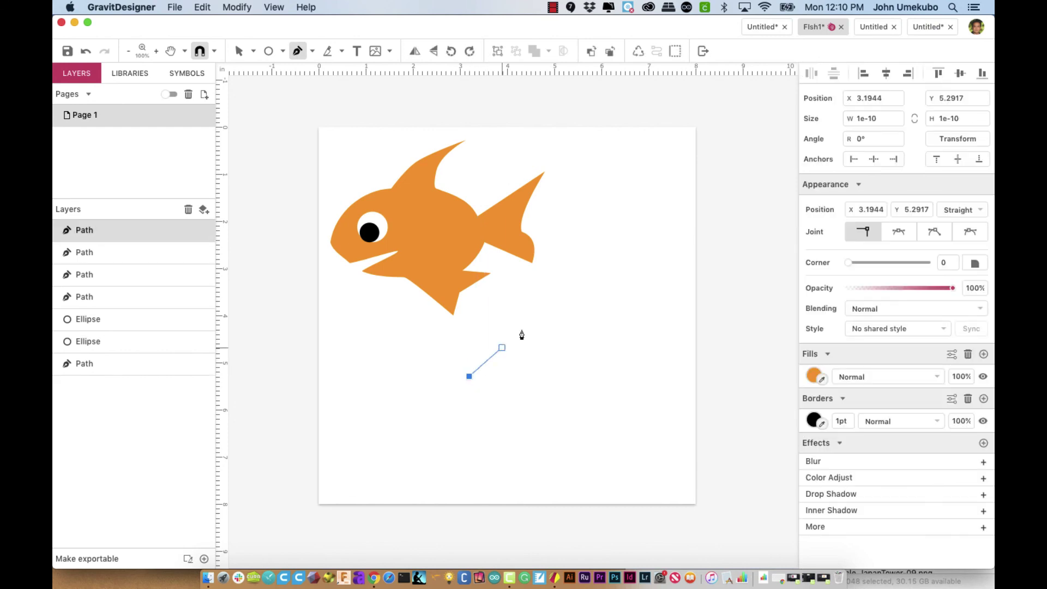
drag(532, 322, 573, 322)
click(532, 322)
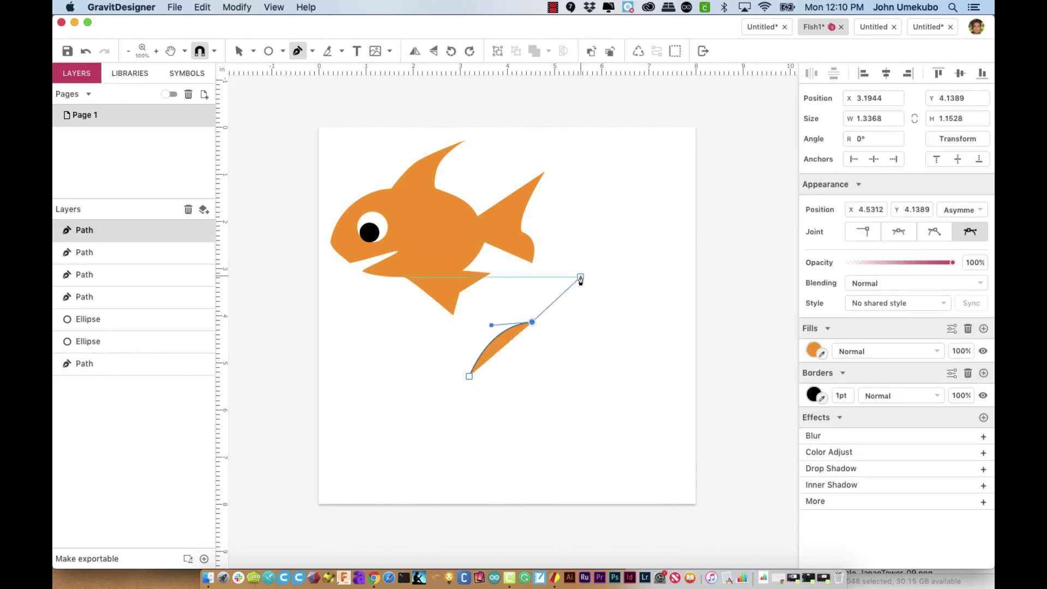
click(580, 278)
click(569, 335)
Step: Continue the outline with a straight-sided tail and bottom fin, ending the open path at about X 4.69, Y 6.43 in
click(631, 350)
click(620, 376)
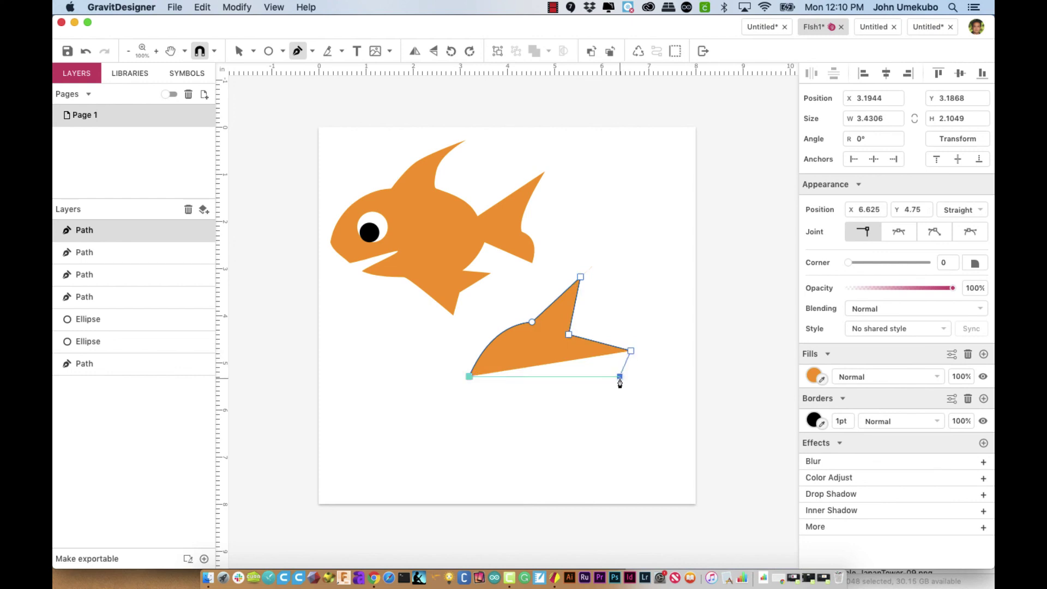
drag(574, 397, 600, 425)
click(603, 426)
click(540, 430)
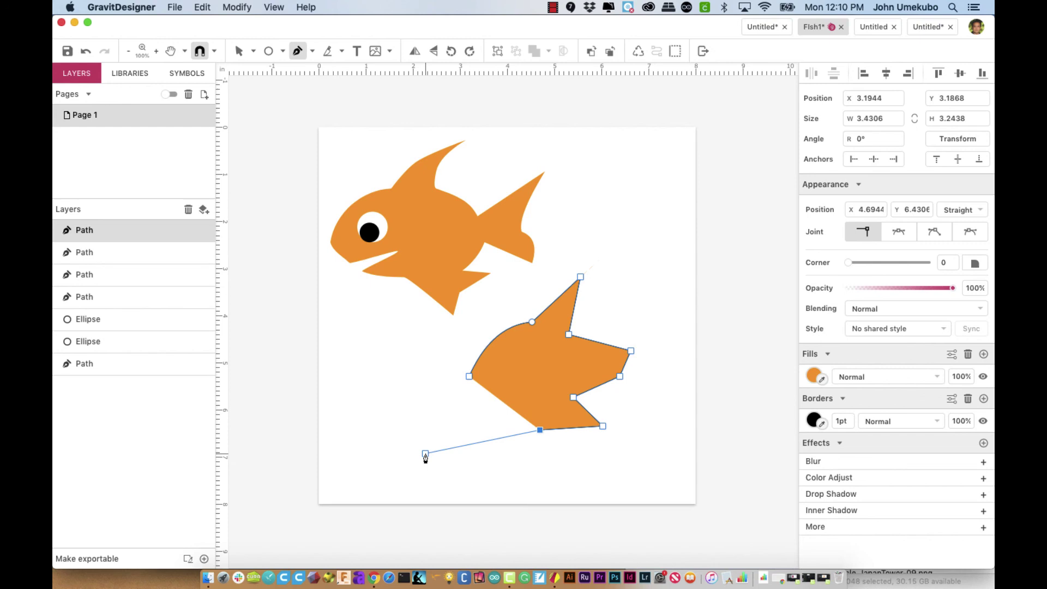
key(Escape)
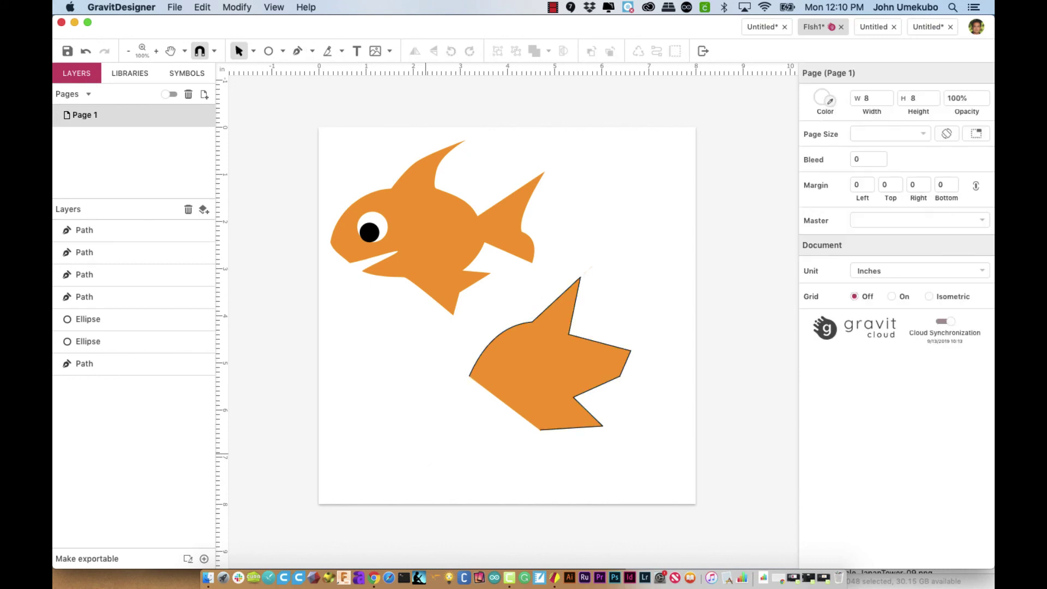
Step: Move the new open shape to about X 4.43, Y 1.69 in, beside the large fish
drag(545, 362, 566, 344)
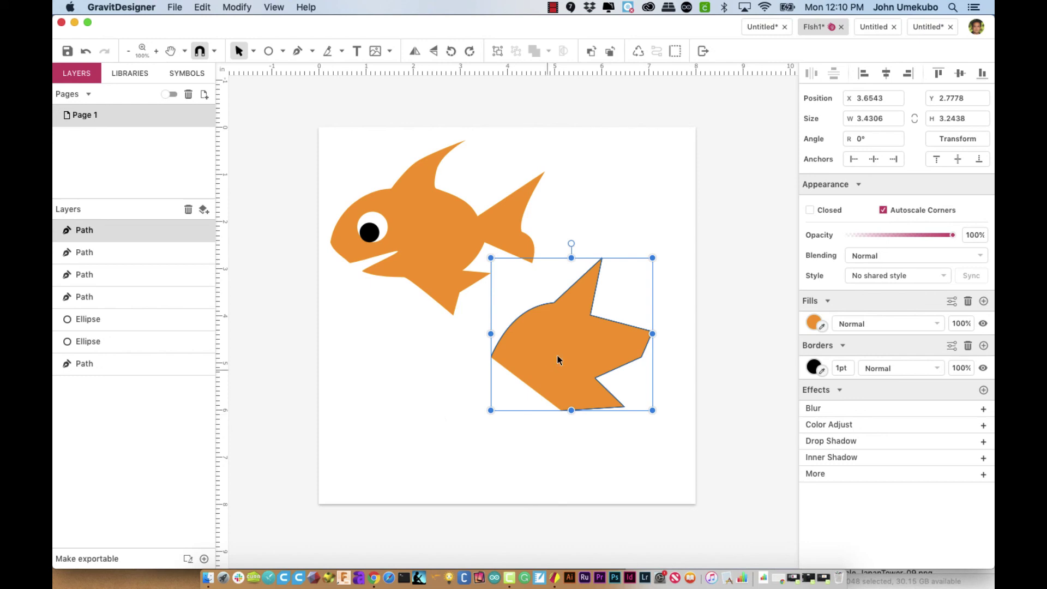
drag(557, 357, 584, 316)
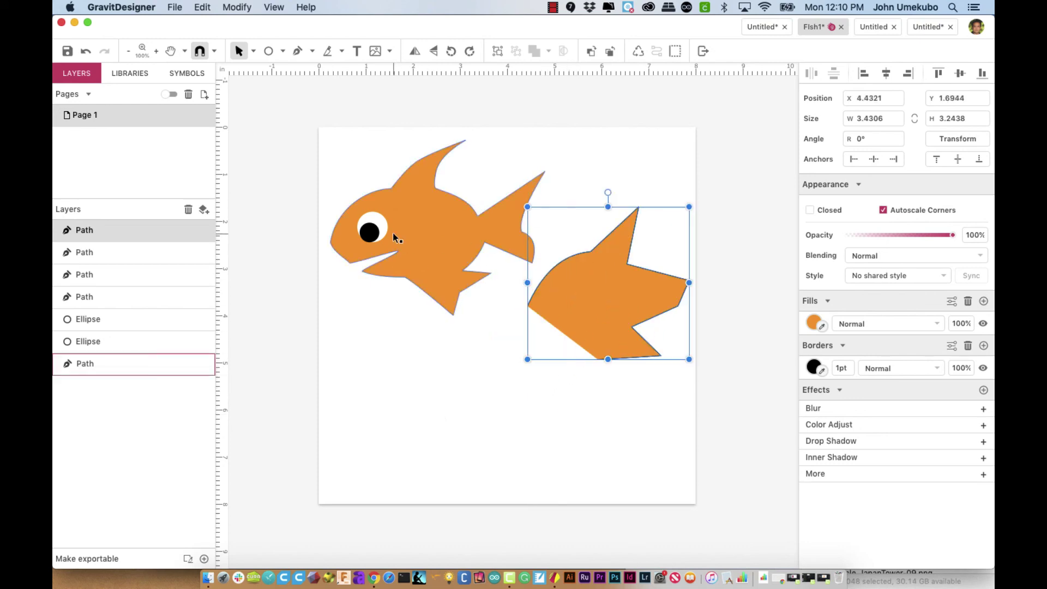